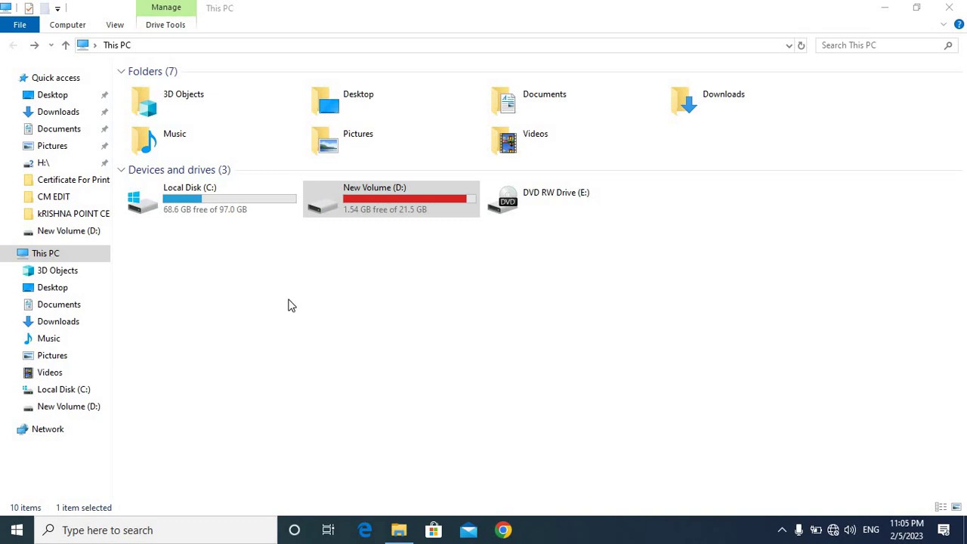
Browse New Volume (D:) twice, returning to This PC each time, then close File Explorer
click(390, 208)
double_click(390, 209)
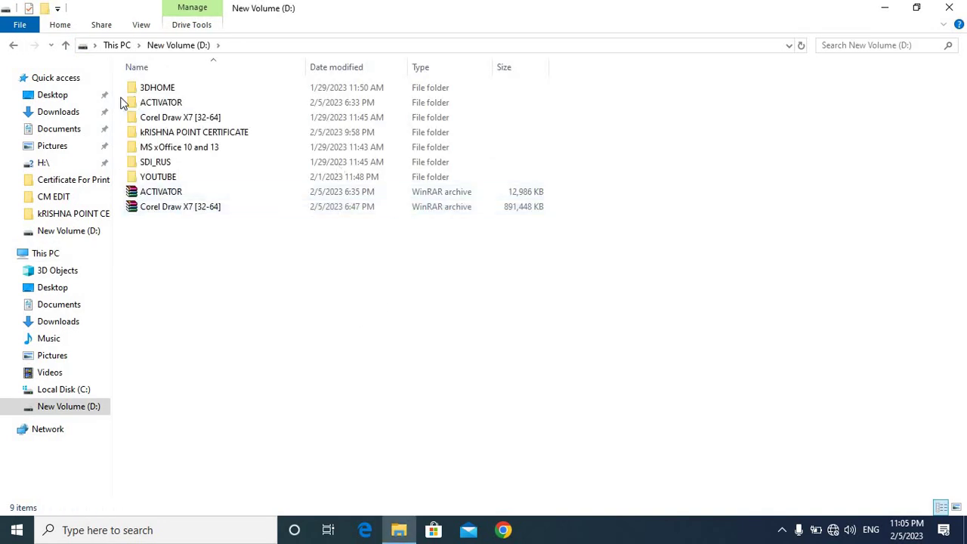
click(15, 47)
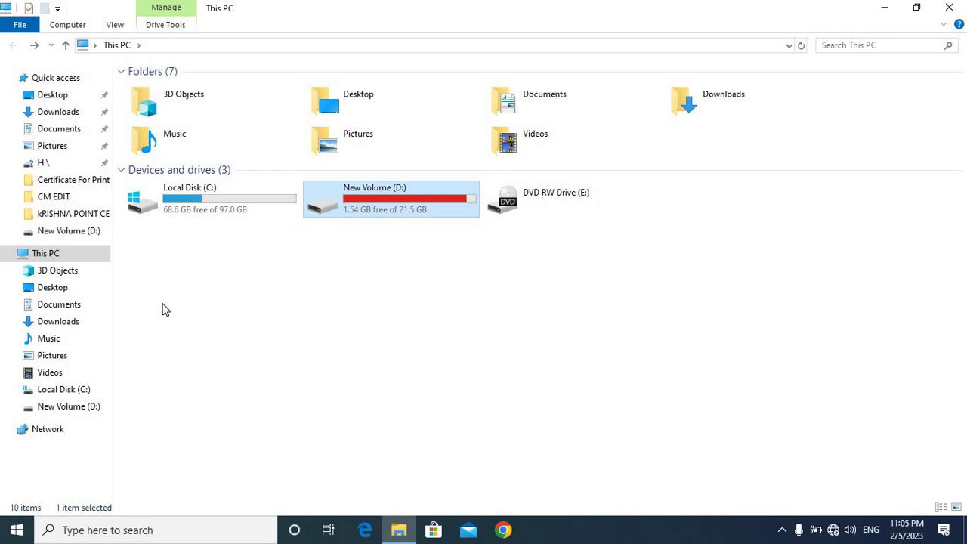
double_click(397, 202)
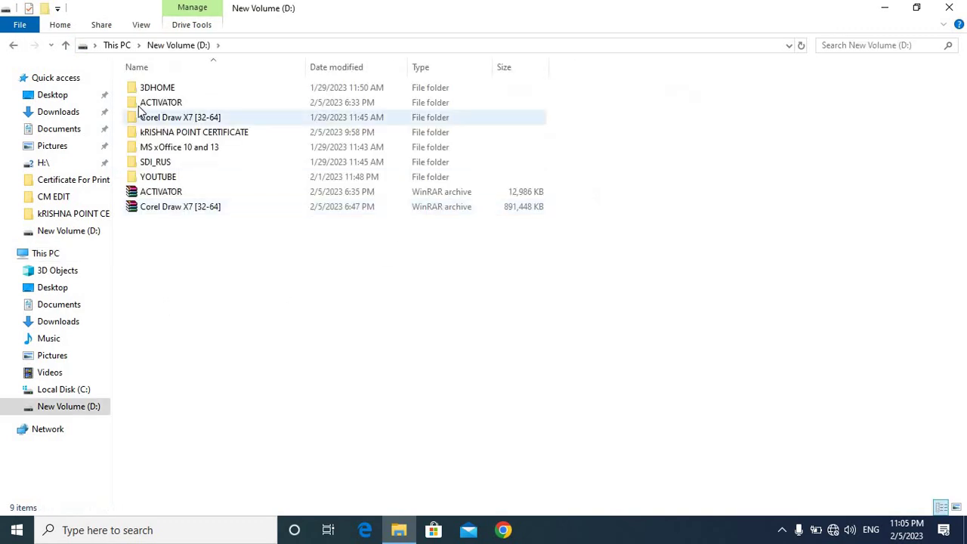
click(13, 46)
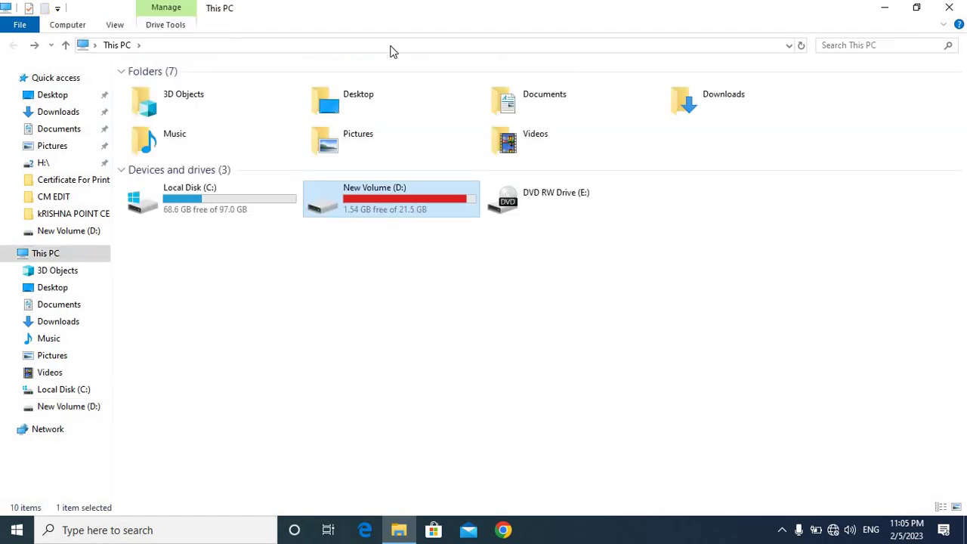
click(949, 7)
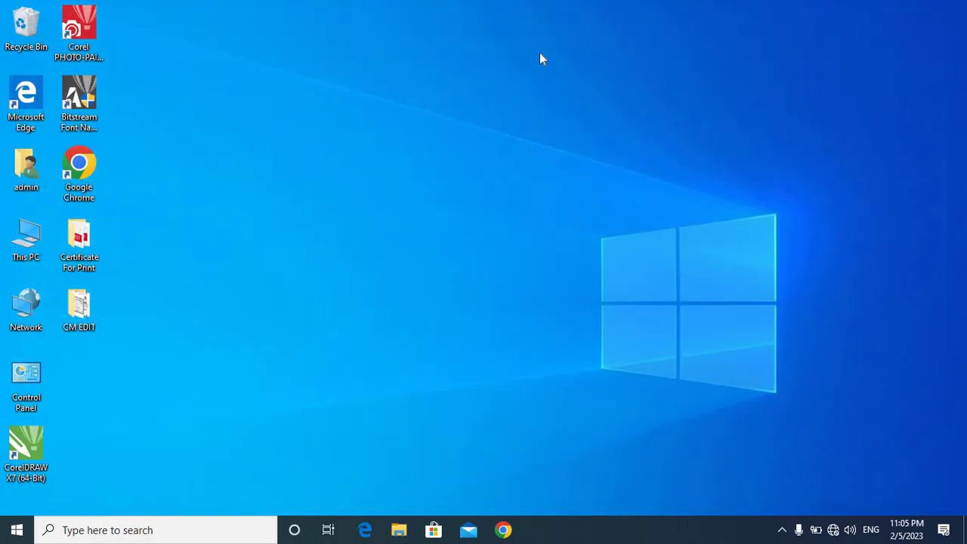
right_click(26, 240)
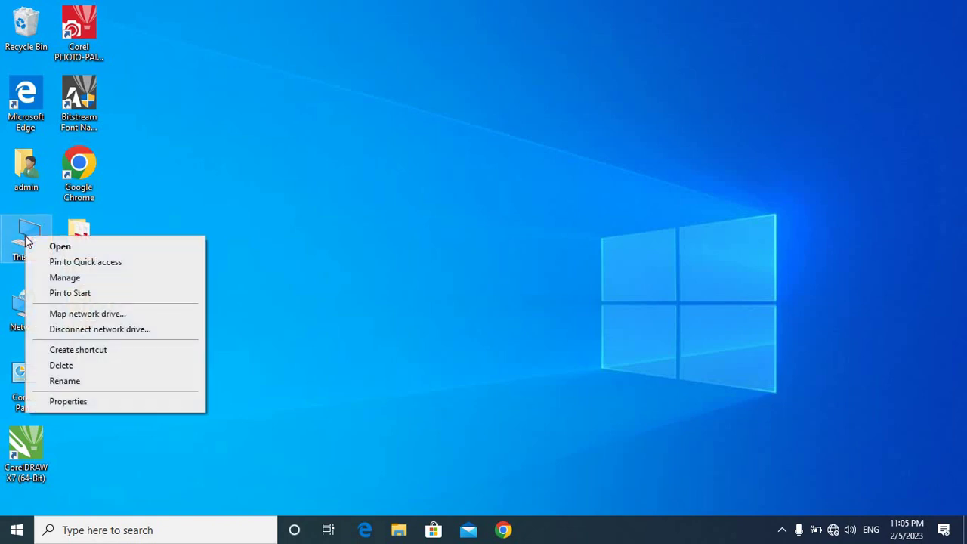
click(89, 279)
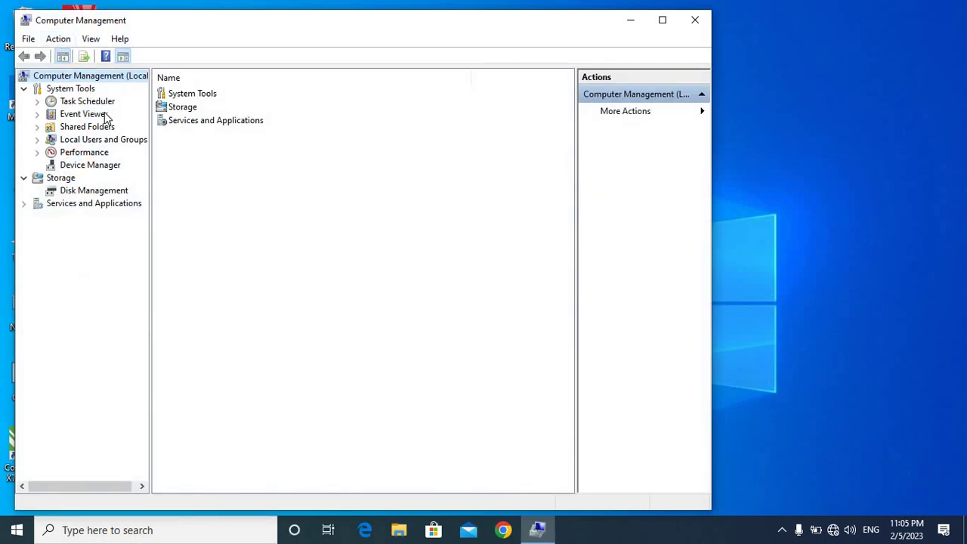
click(115, 143)
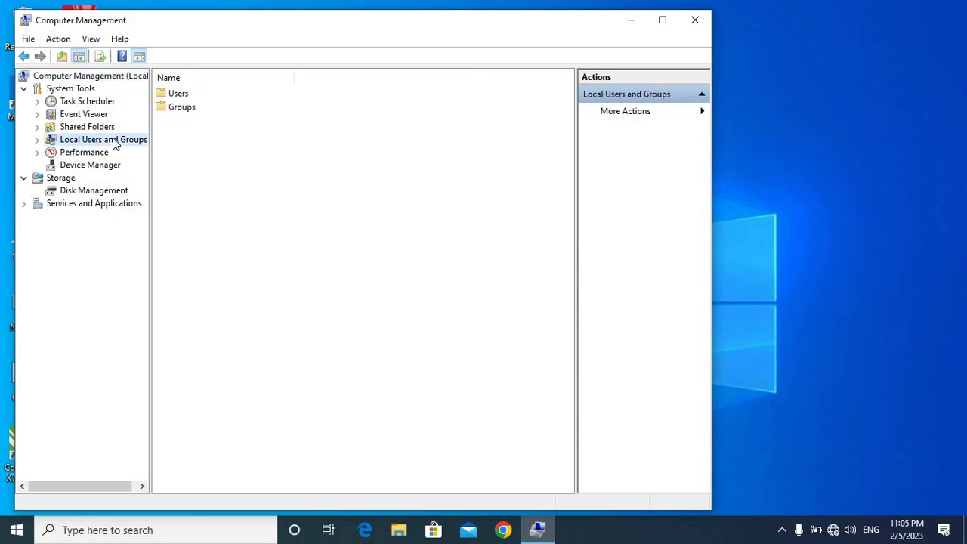
double_click(179, 97)
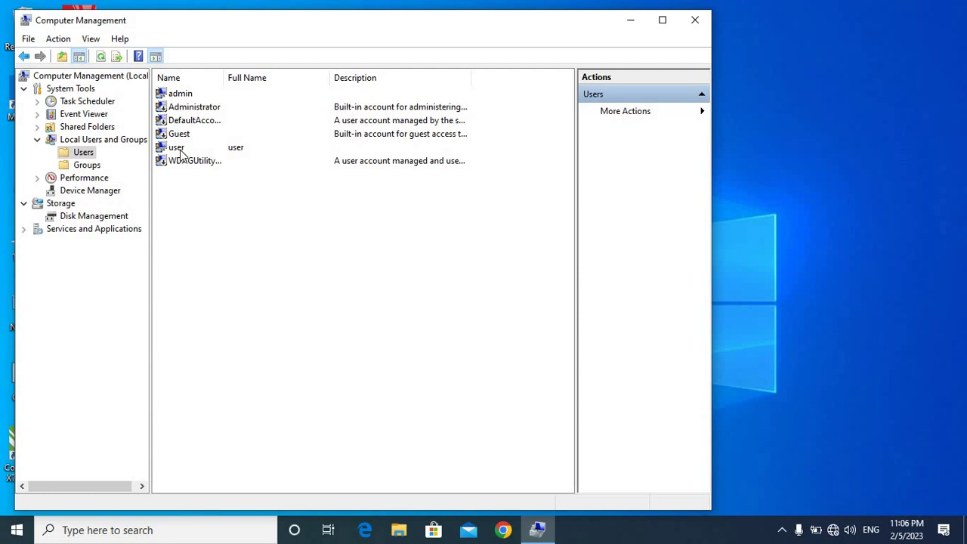
click(693, 17)
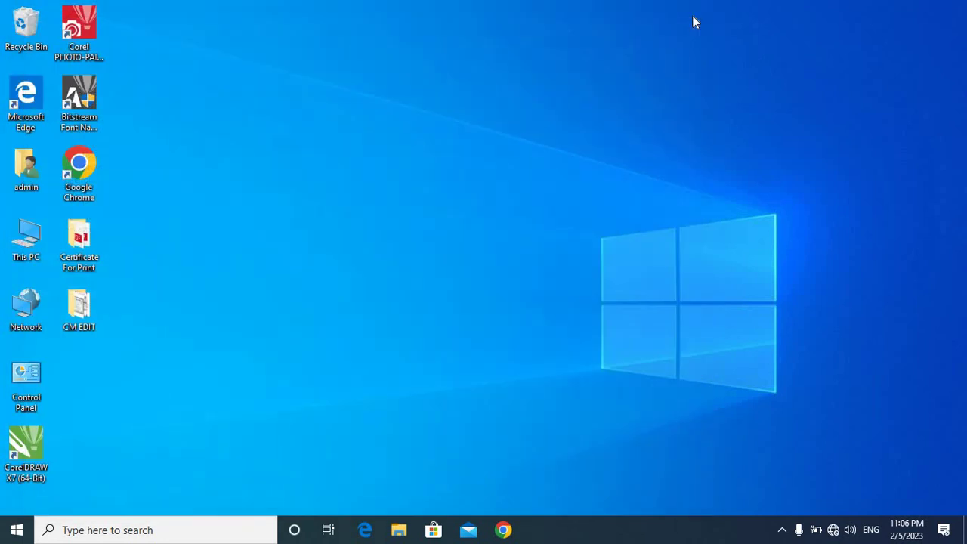
Launch the Local Group Policy Editor by running gpedit.msc from the Run dialog
key(super+r)
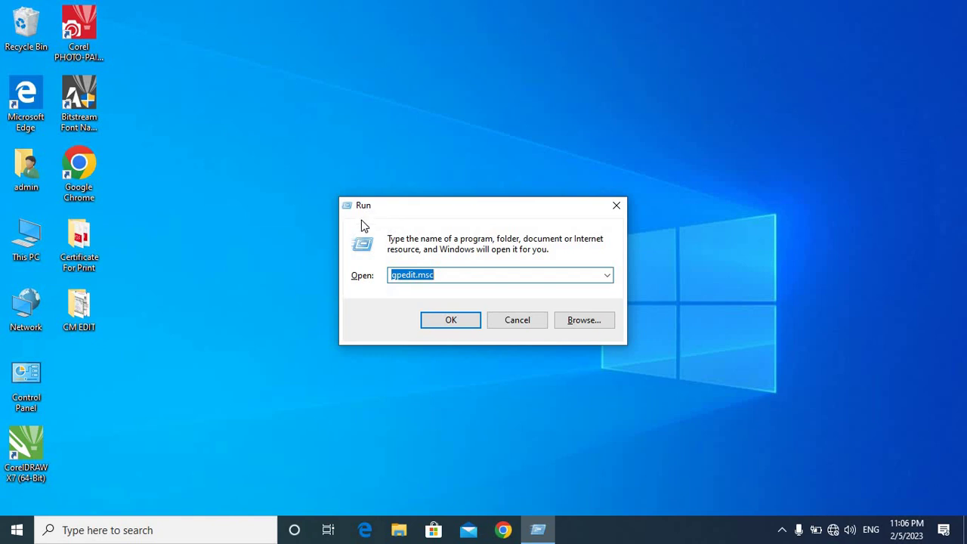
click(444, 278)
key(BackSpace)
key(BackSpace)
key(BackSpace)
key(BackSpace)
key(BackSpace)
key(BackSpace)
key(BackSpace)
key(BackSpace)
key(BackSpace)
key(BackSpace)
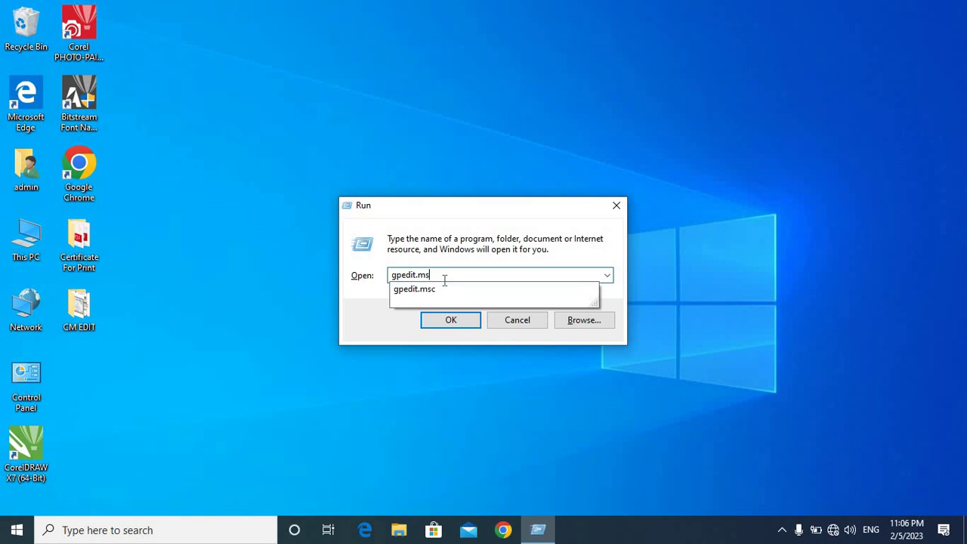
text(gpedit)
key(BackSpace)
text(.msc)
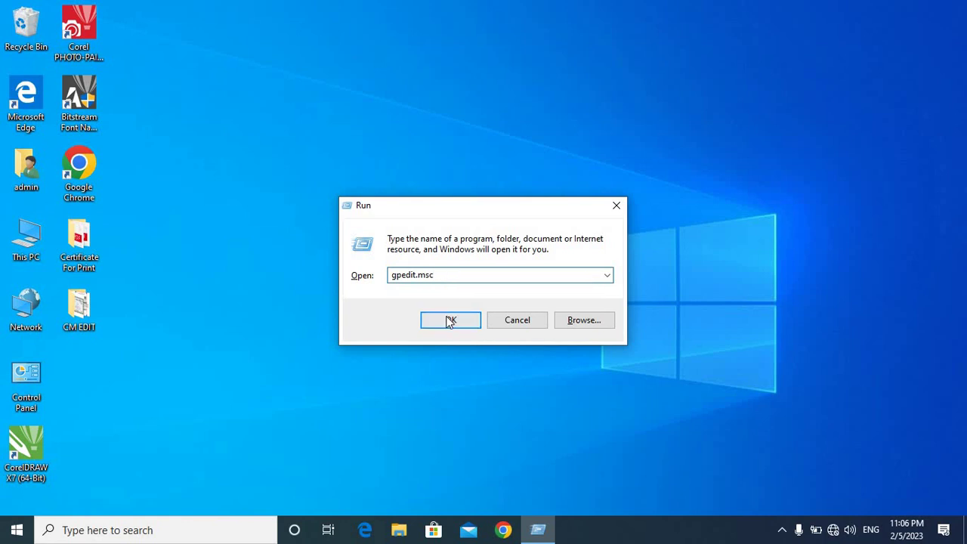
click(450, 320)
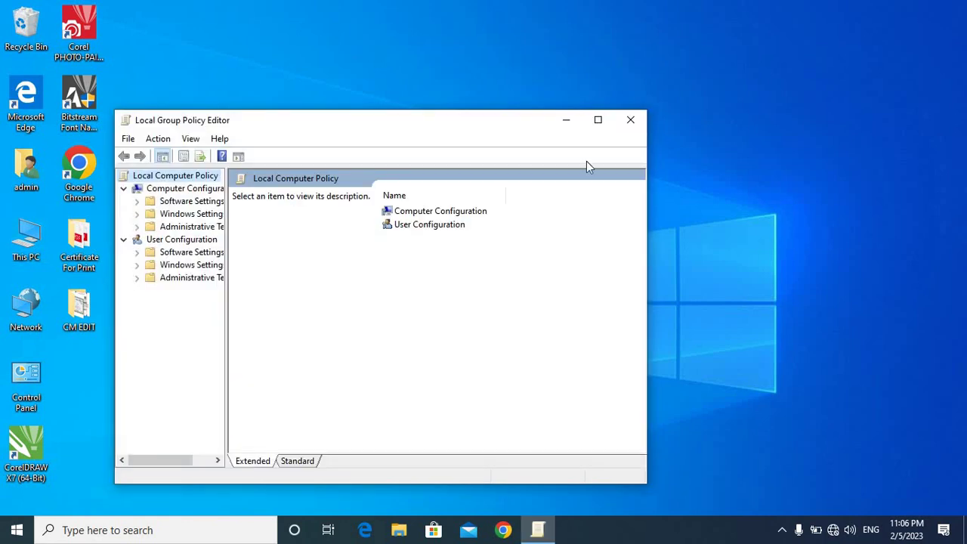
Maximize the editor and open User Configuration's File Explorer policy 'Prevent access to drives from My Computer'
click(602, 121)
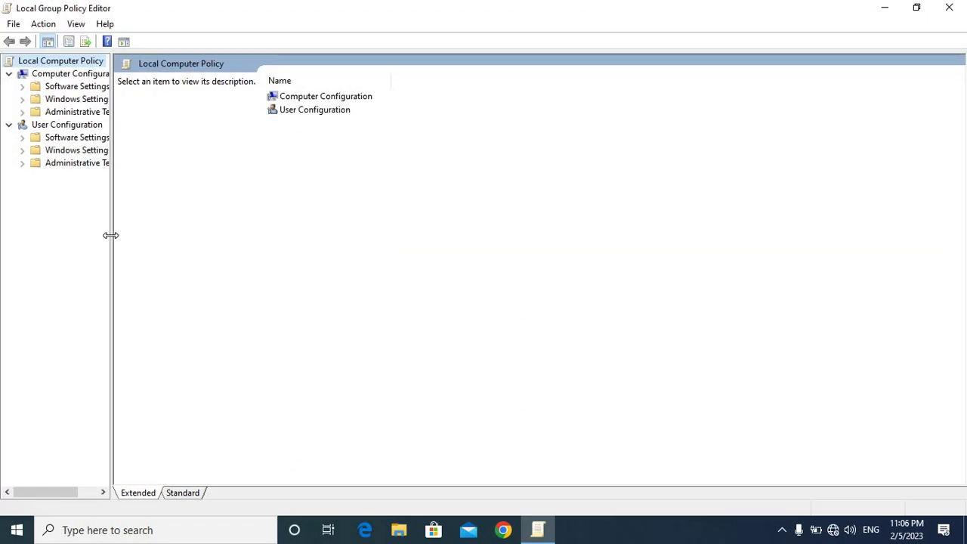
drag(110, 234, 189, 236)
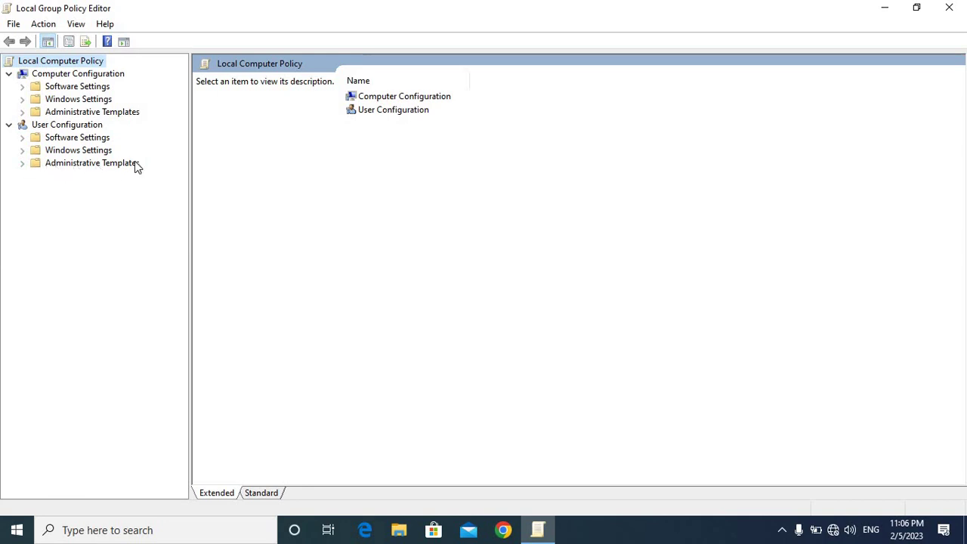
click(23, 166)
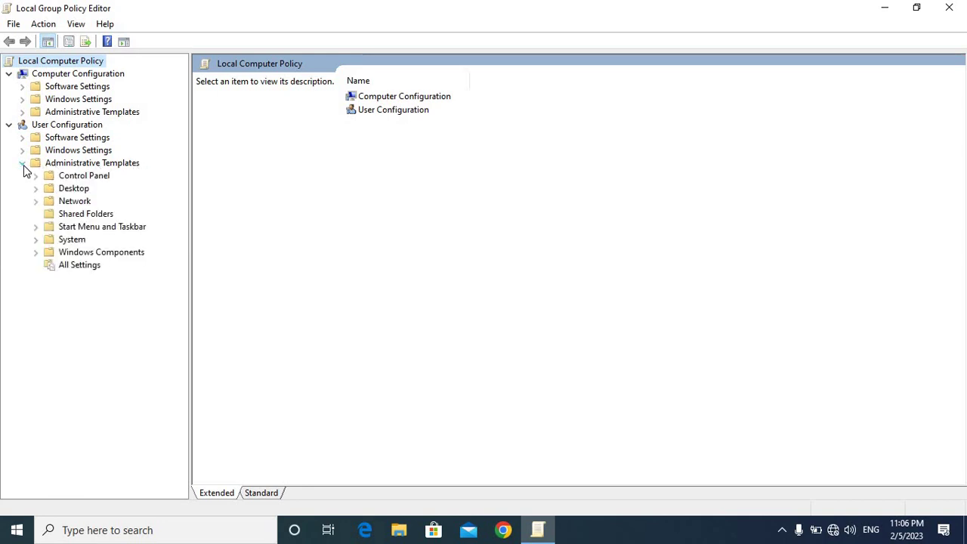
click(36, 252)
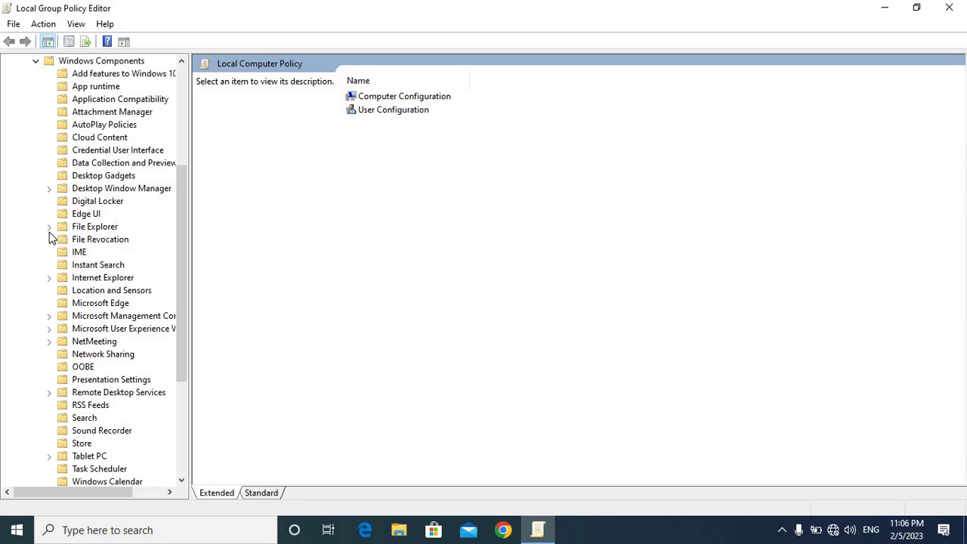
click(94, 228)
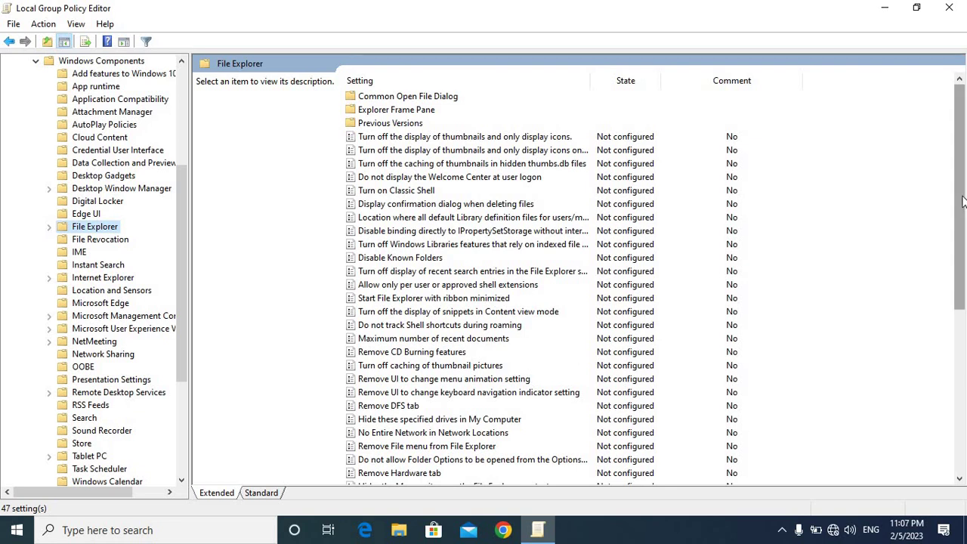
drag(962, 201, 964, 316)
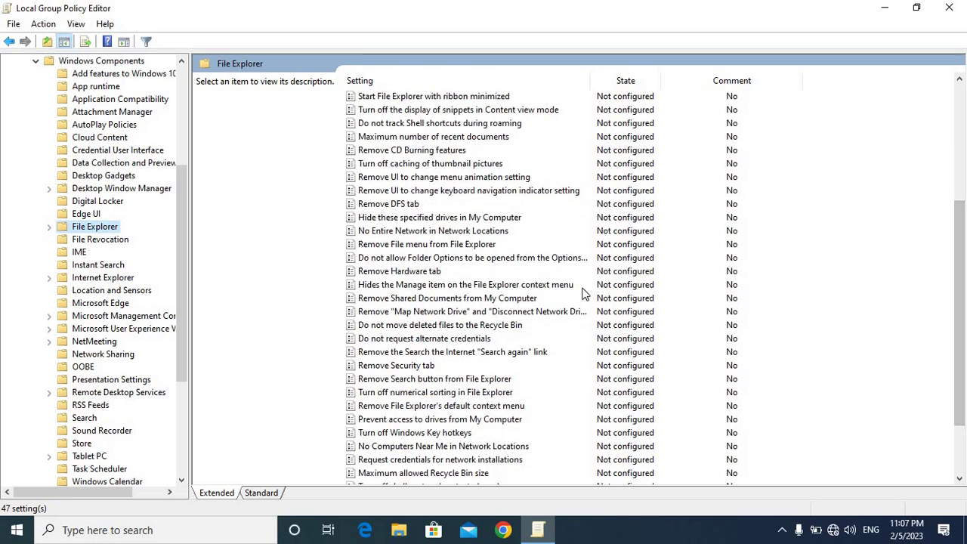
double_click(440, 420)
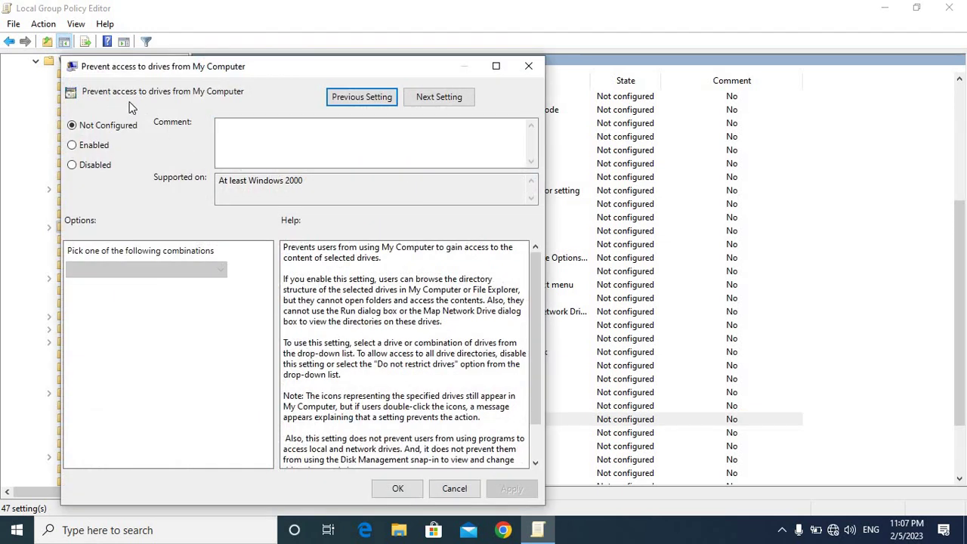
Enable the policy with 'Restrict D drive only', apply it, and close the editor
click(73, 146)
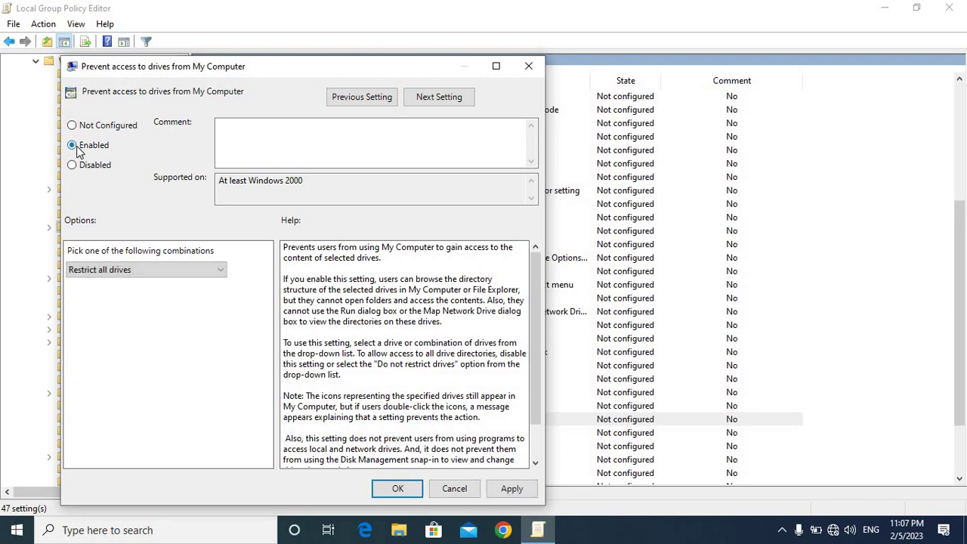
click(125, 269)
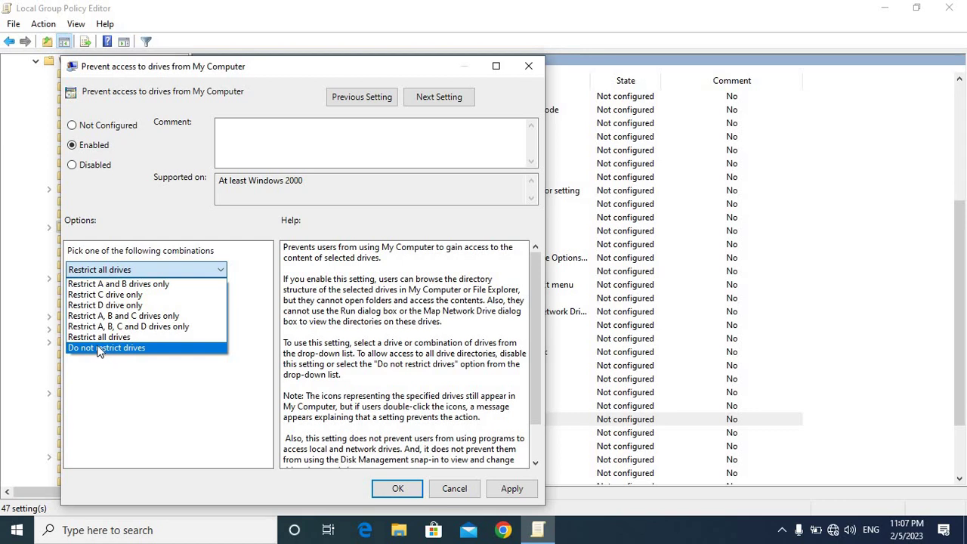
click(123, 306)
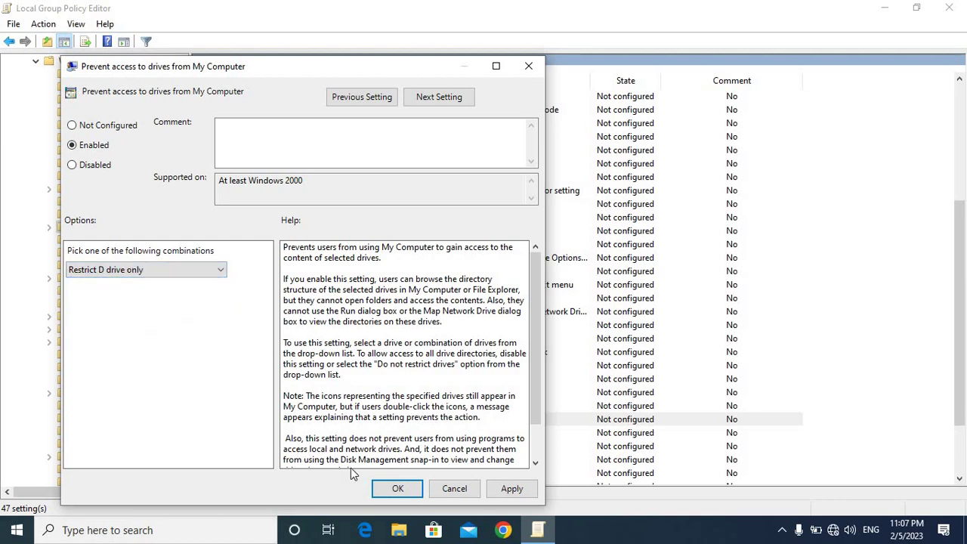
click(389, 490)
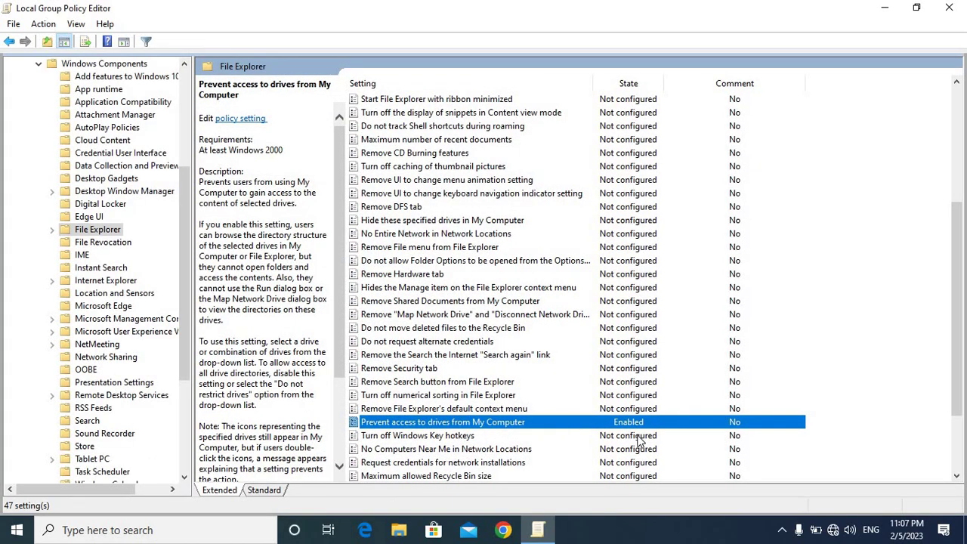
click(950, 9)
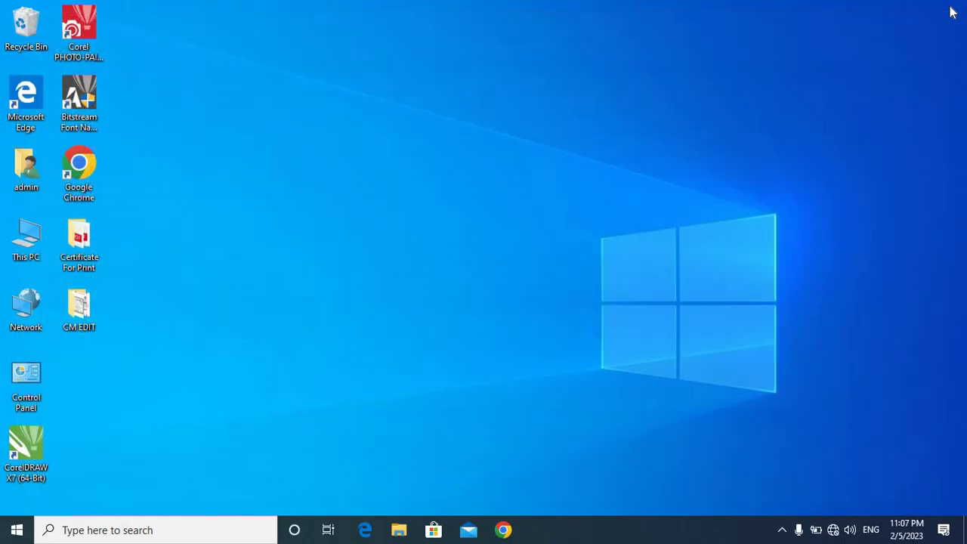
Refresh the desktop twice and open This PC
right_click(389, 172)
click(431, 207)
right_click(333, 147)
click(371, 190)
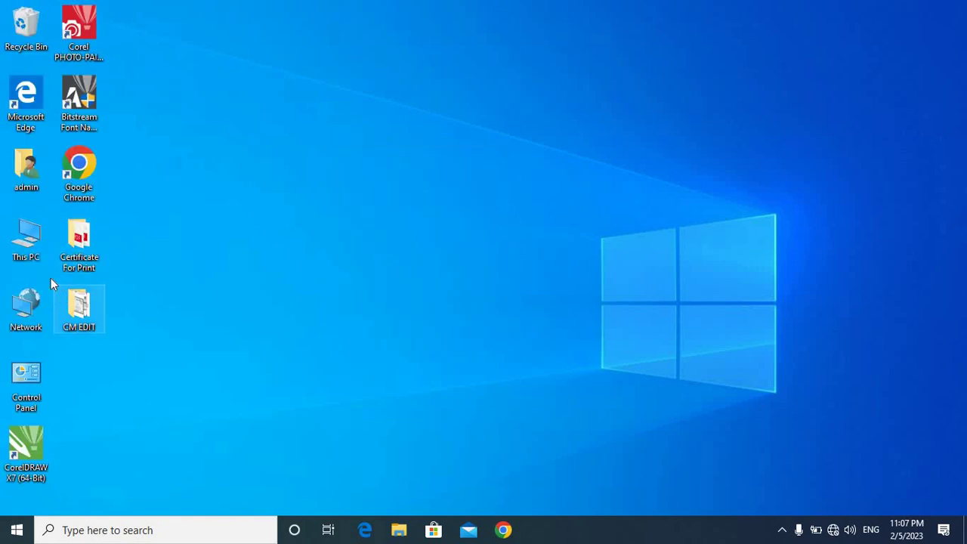
double_click(34, 238)
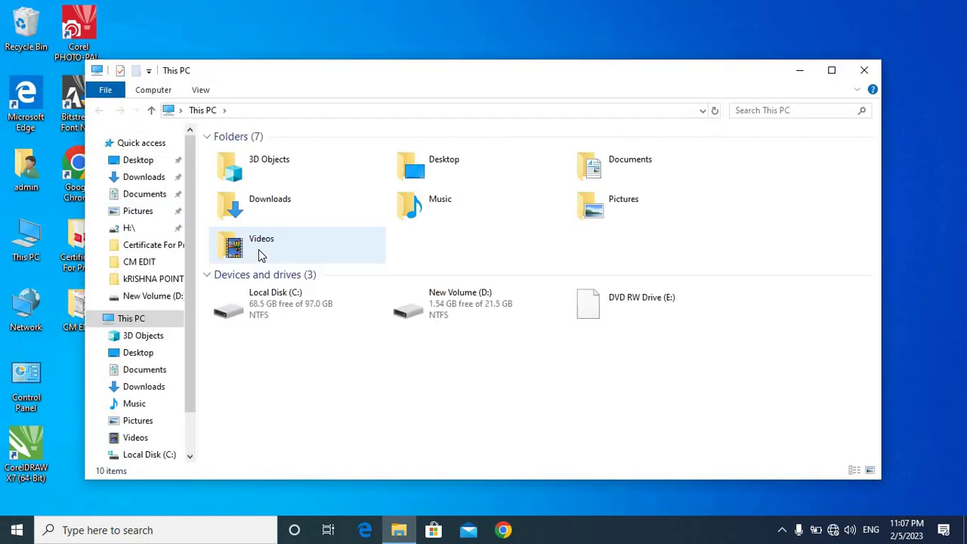
Try opening New Volume (D:) twice, dismissing the restrictions error each time
double_click(461, 312)
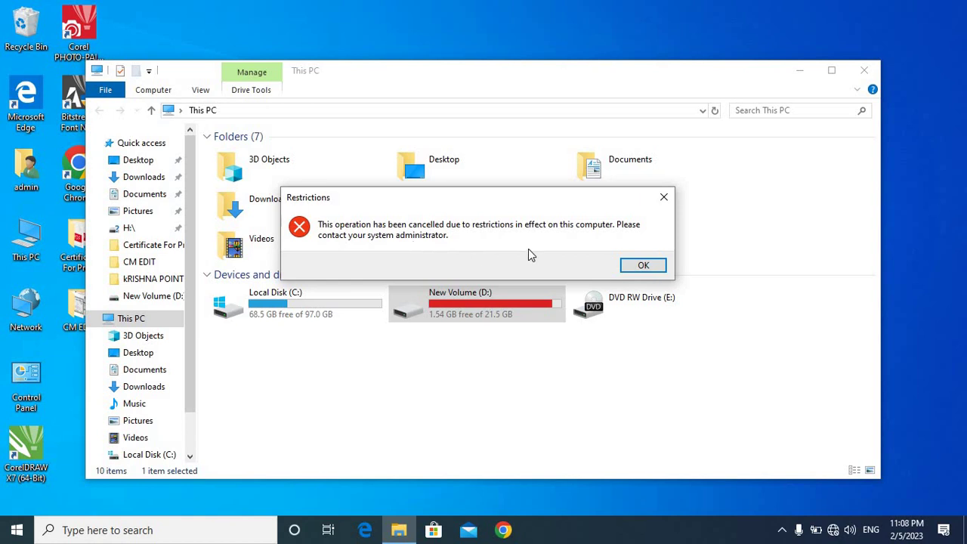
click(631, 265)
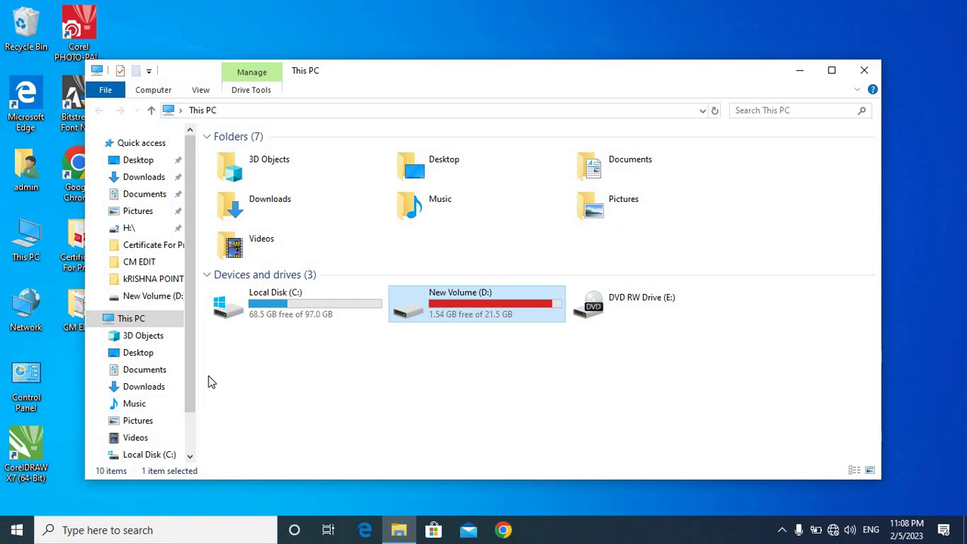
double_click(464, 310)
click(650, 266)
click(518, 345)
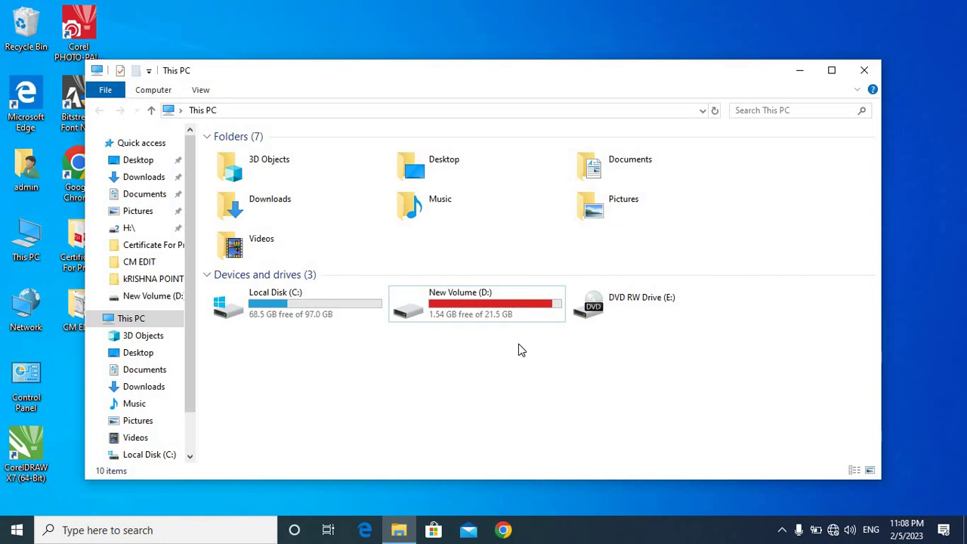
Reopen the editor via gpedit.msc and widen its tree pane so full names show
key(super+r)
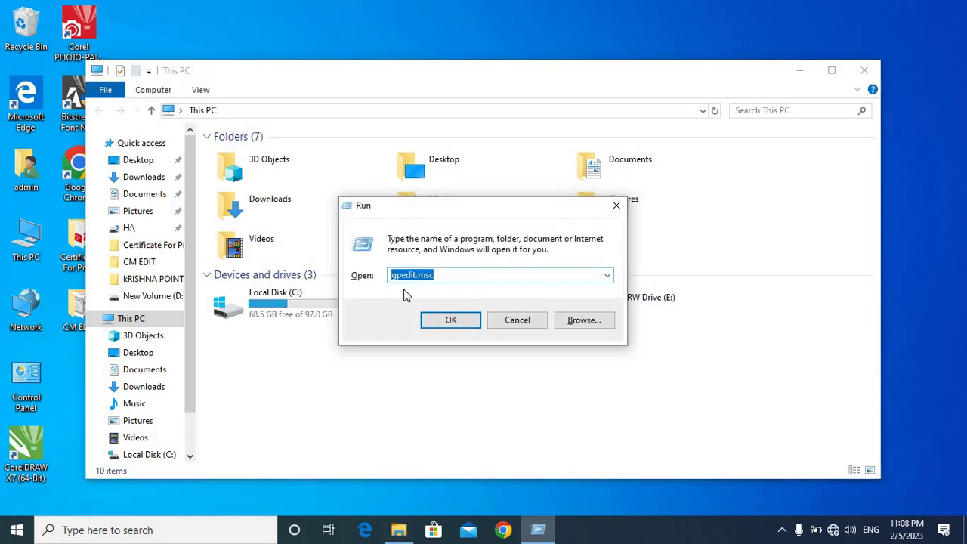
click(447, 318)
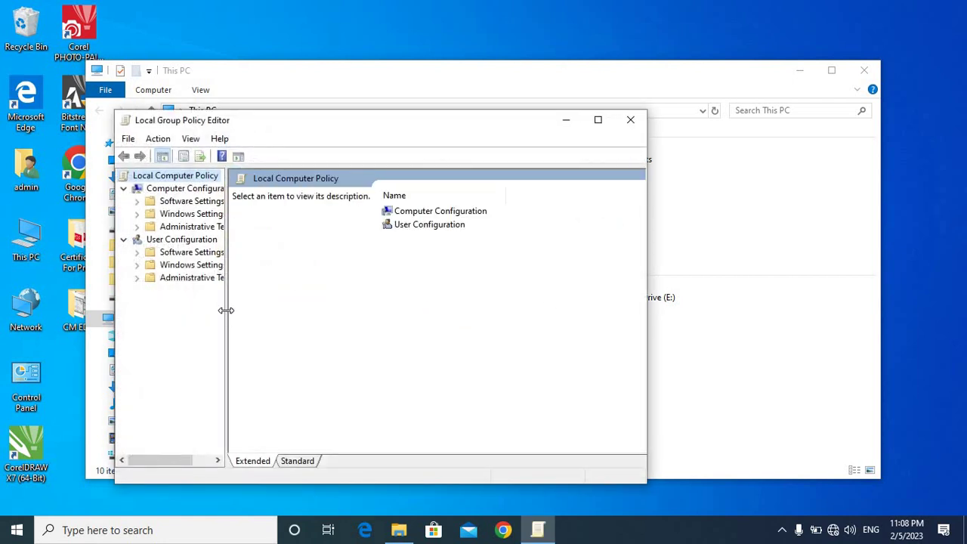
drag(225, 309, 281, 305)
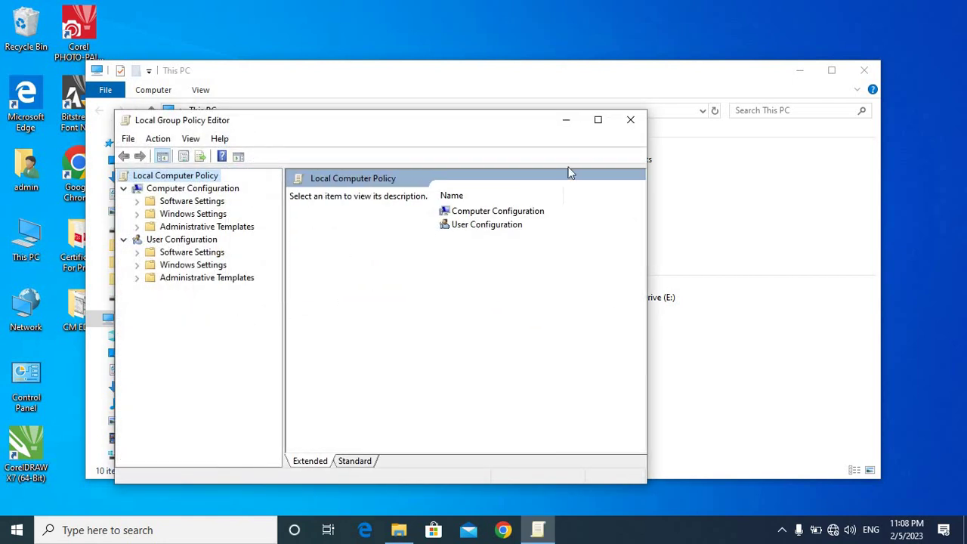
Maximize and browse to User Configuration's File Explorer policies, scrolling to the Enabled drive-access policy
click(598, 121)
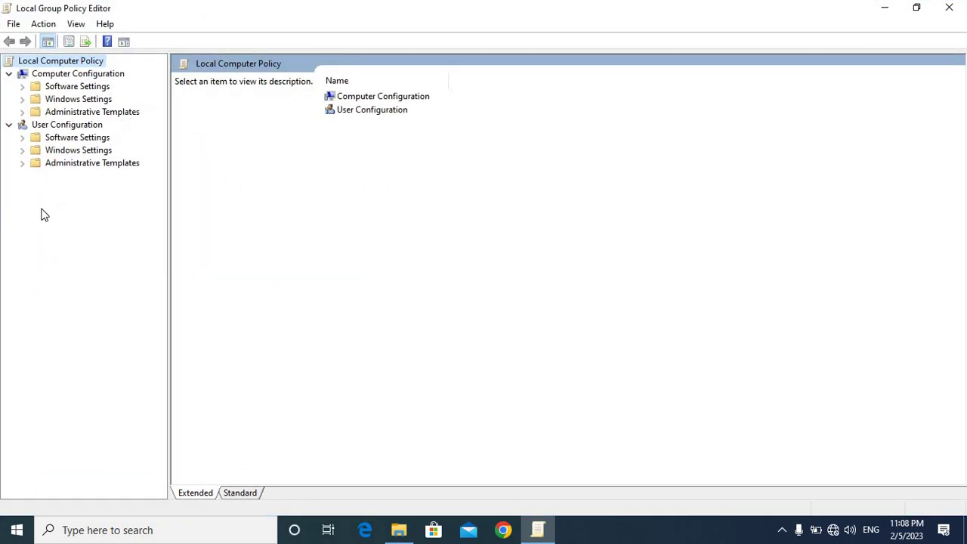
click(22, 164)
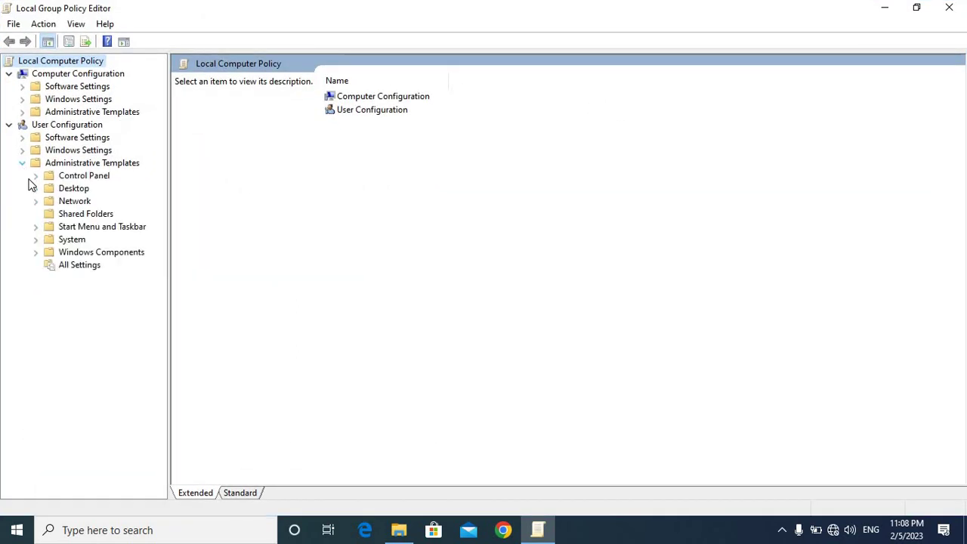
click(35, 252)
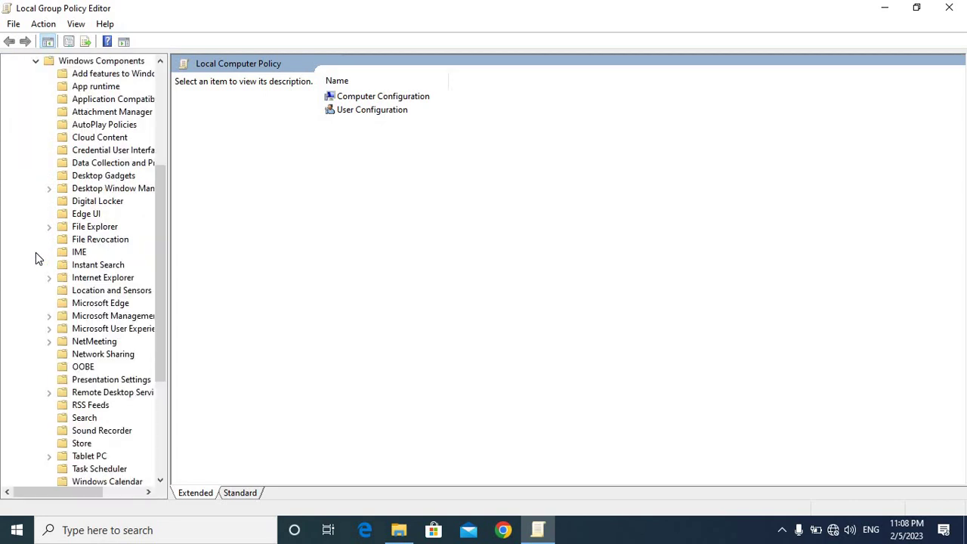
click(91, 228)
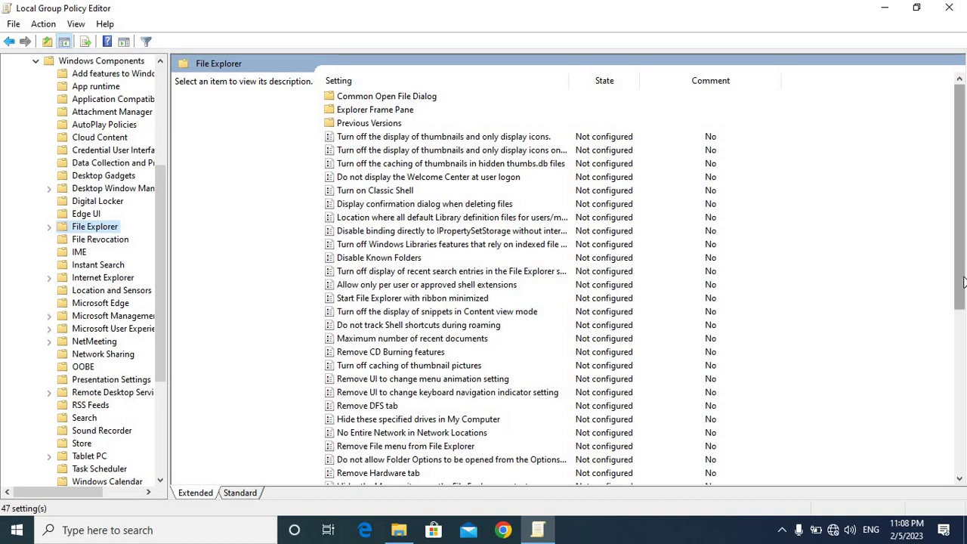
drag(963, 282, 963, 321)
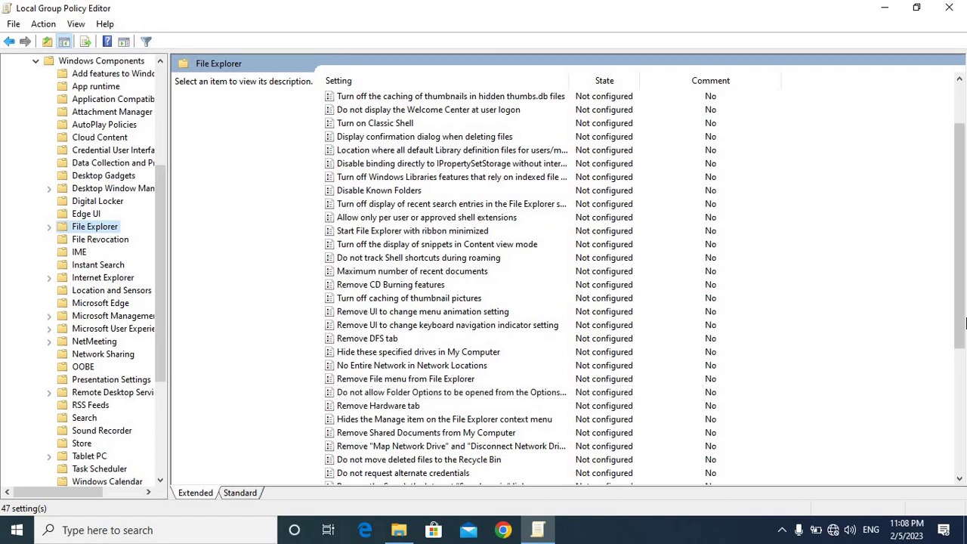
drag(965, 319, 962, 382)
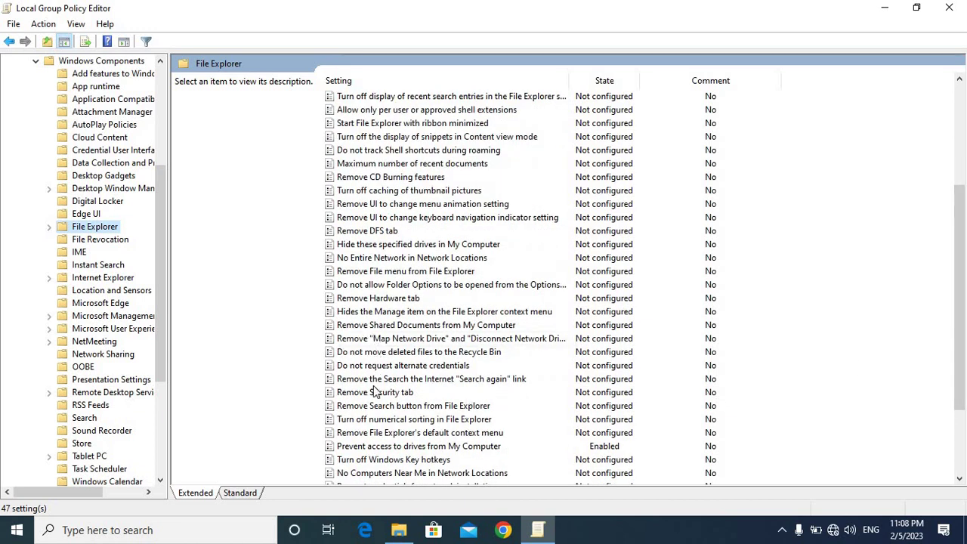
Switch 'Prevent access to drives from My Computer' back to Not Configured
double_click(383, 446)
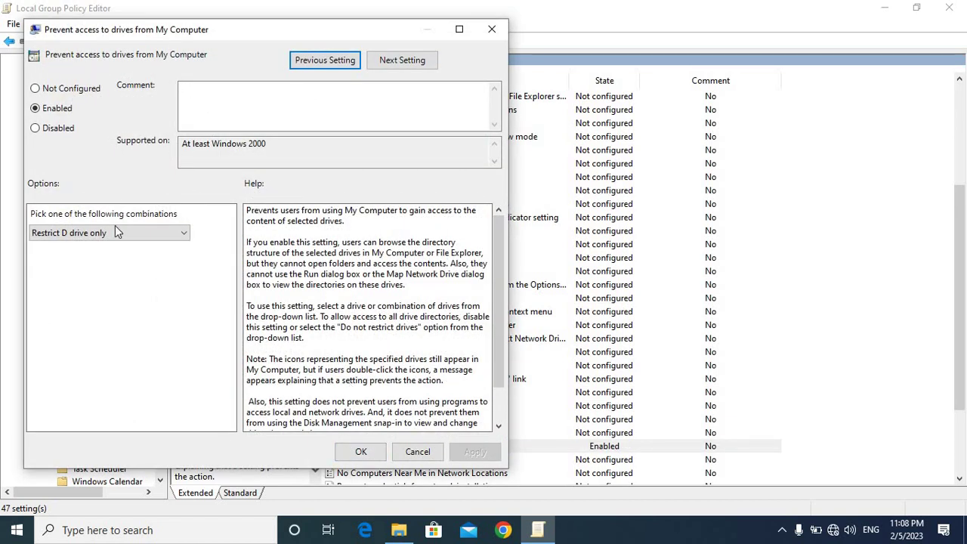
click(62, 91)
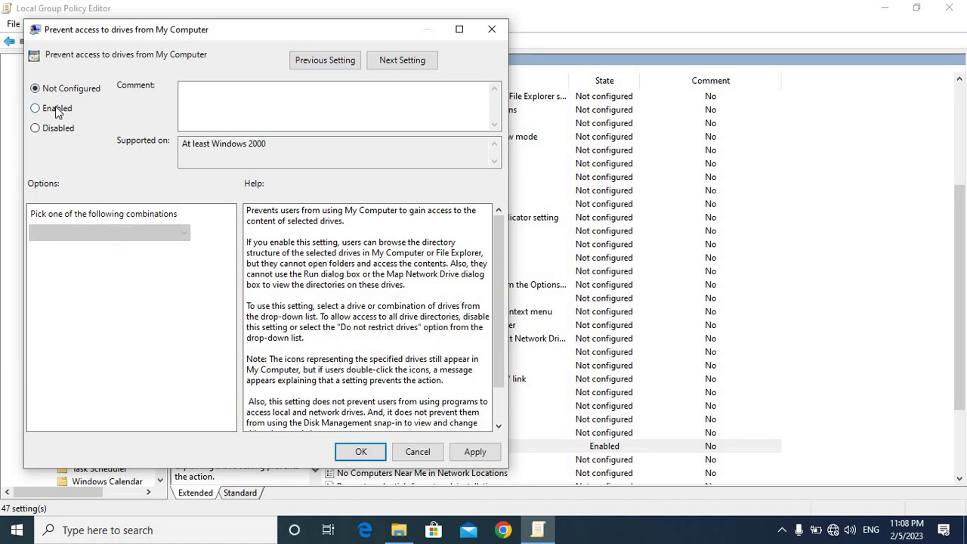
click(58, 110)
click(65, 234)
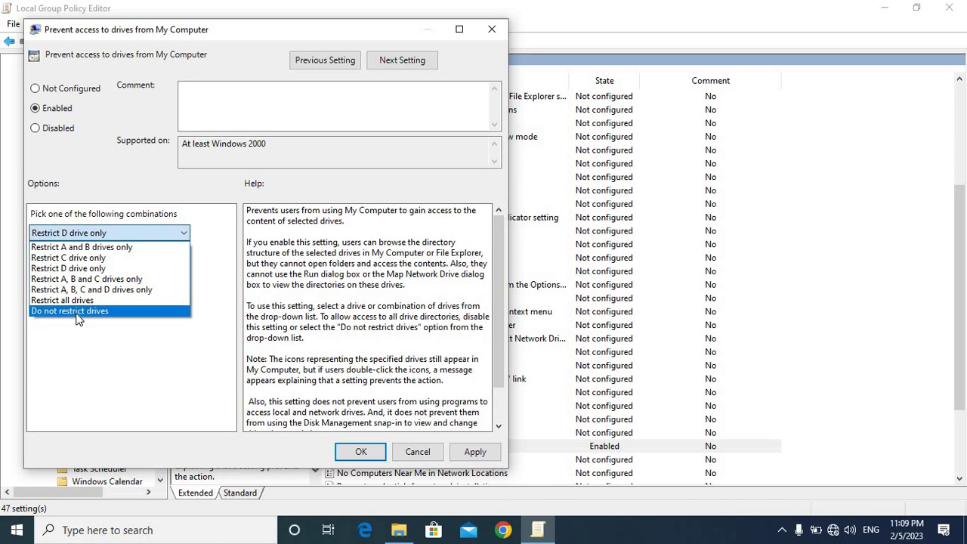
click(55, 93)
click(38, 89)
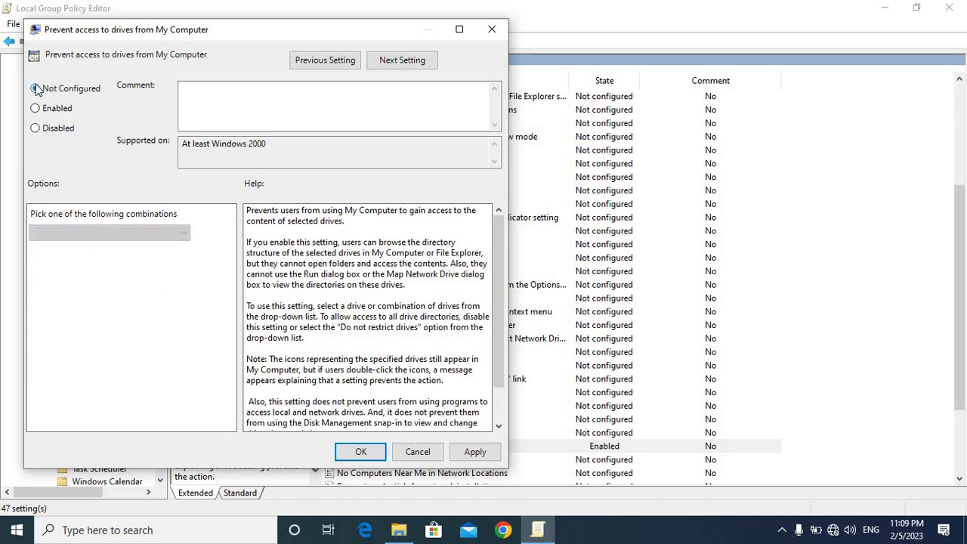
Apply Not Configured, close the editor, refresh the desktop, and confirm New Volume (D:) opens
click(365, 451)
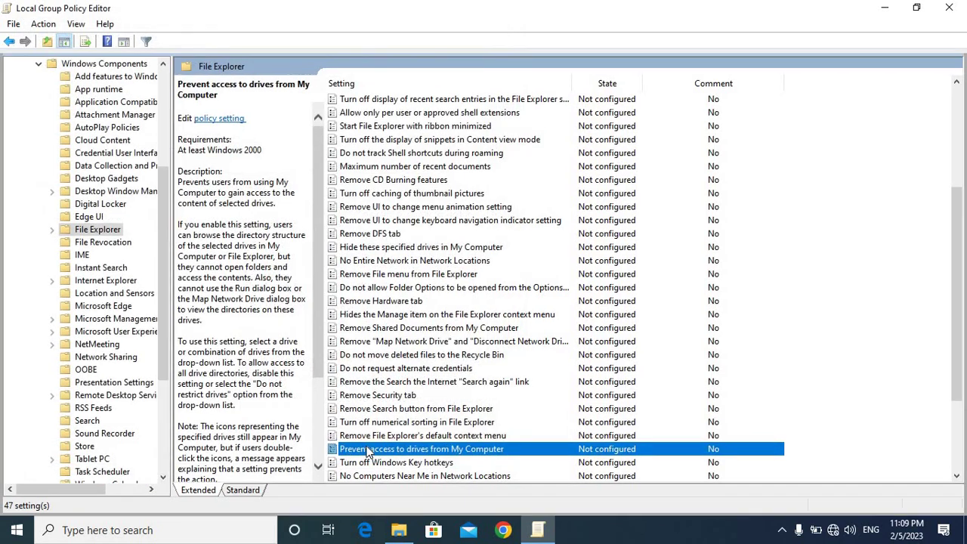
click(948, 8)
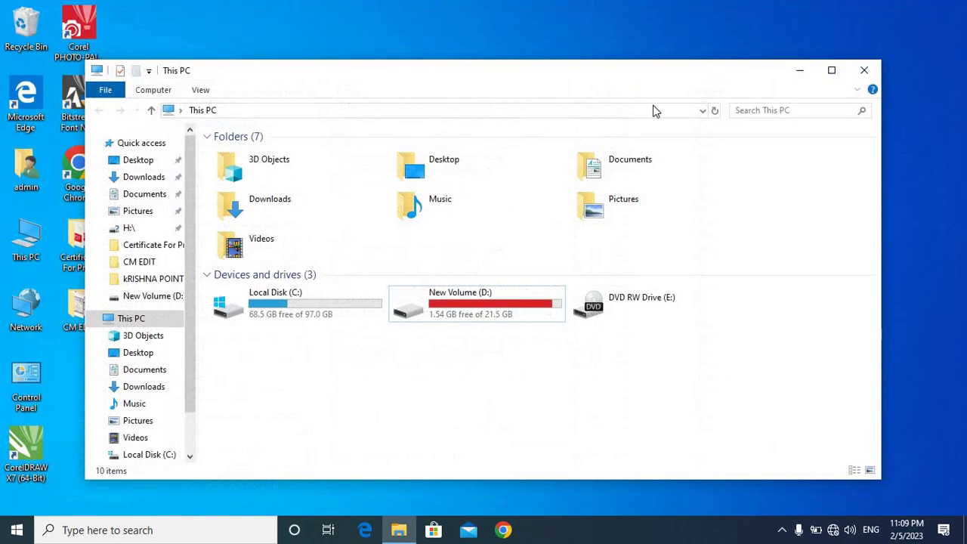
right_click(628, 20)
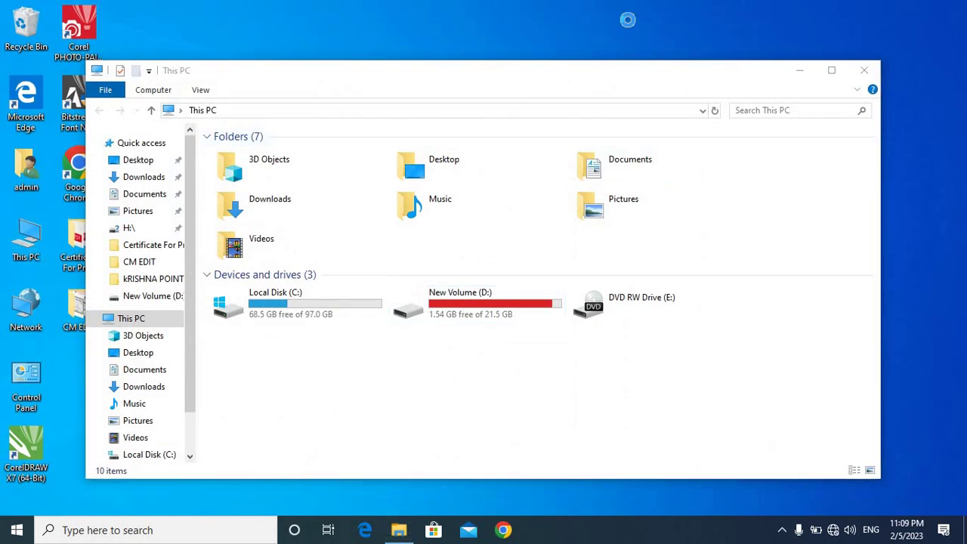
click(653, 62)
double_click(487, 303)
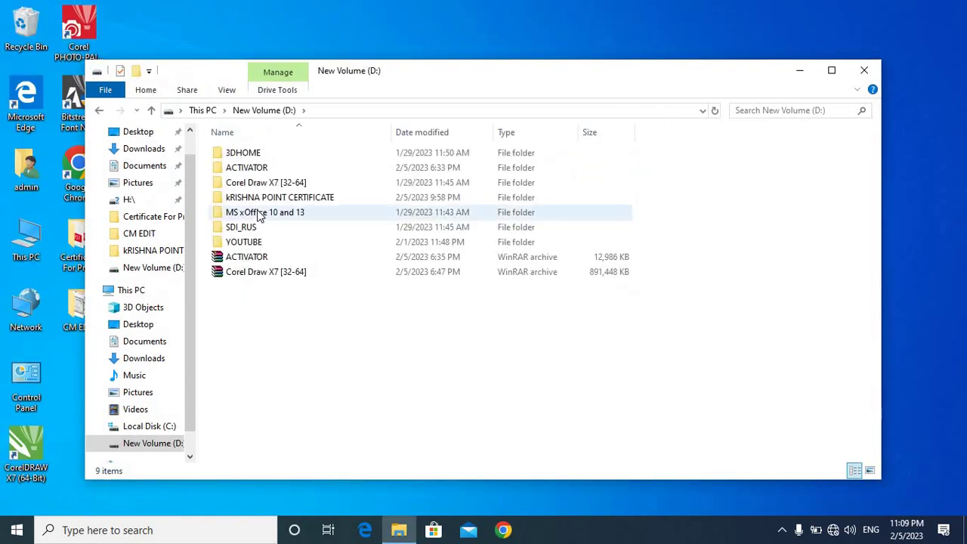
click(99, 110)
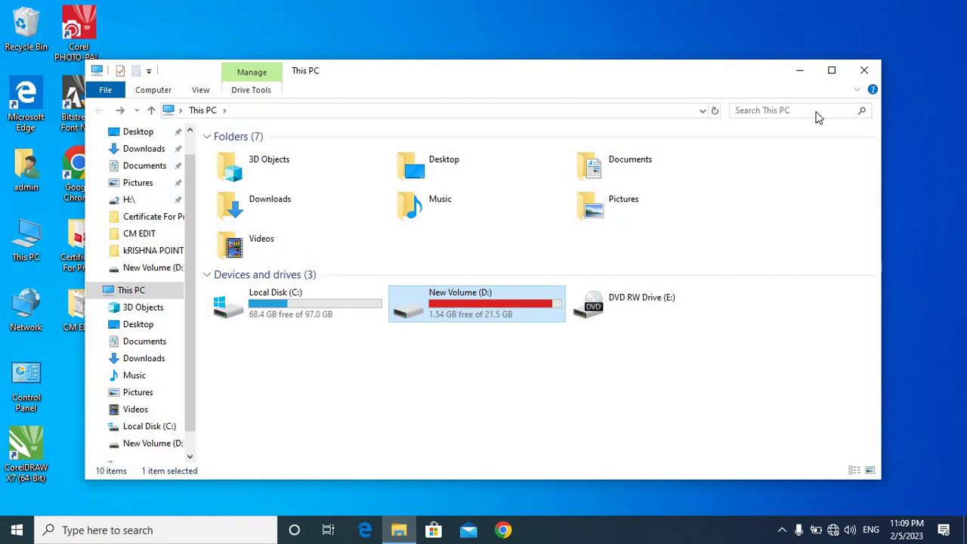
Close This PC and relaunch gpedit.msc, widening the tree pane and maximizing the window
click(864, 72)
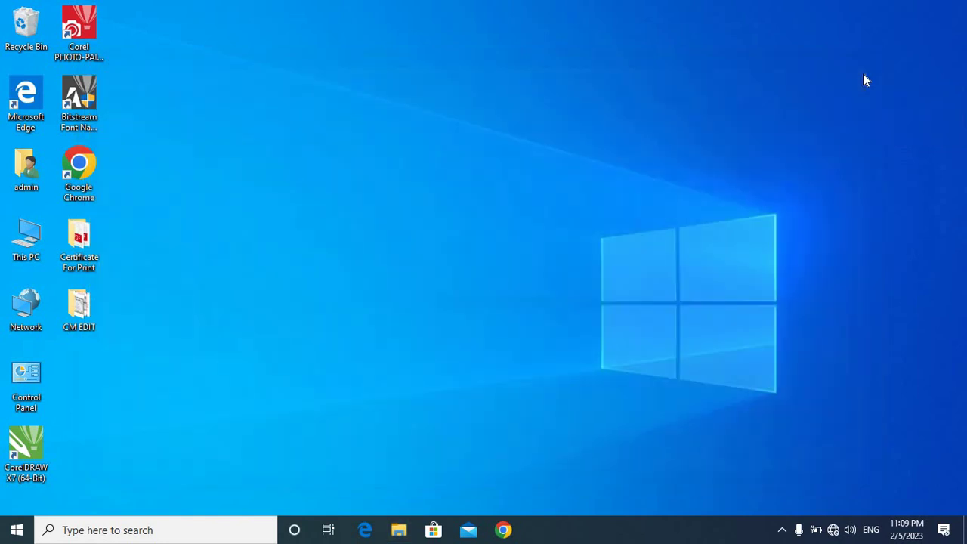
key(super+r)
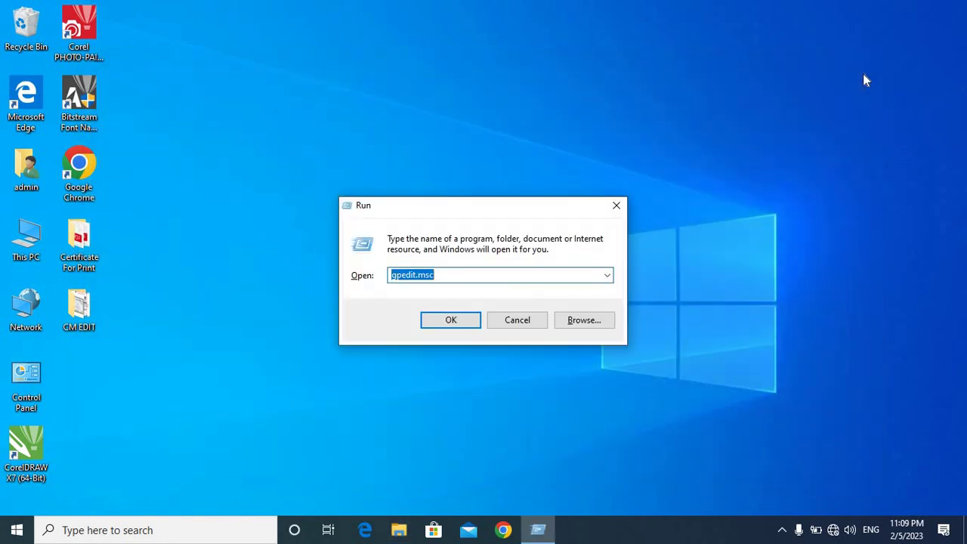
key(Return)
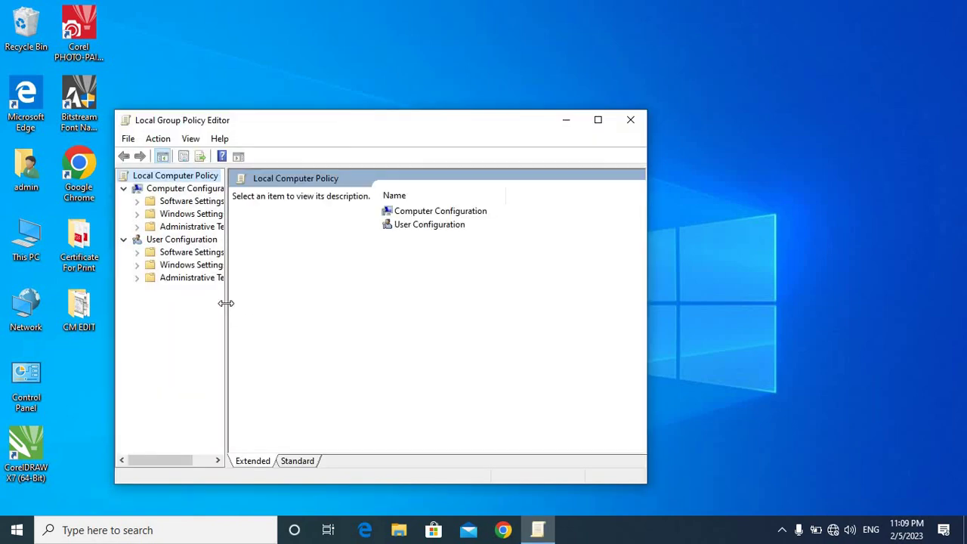
drag(226, 302, 270, 307)
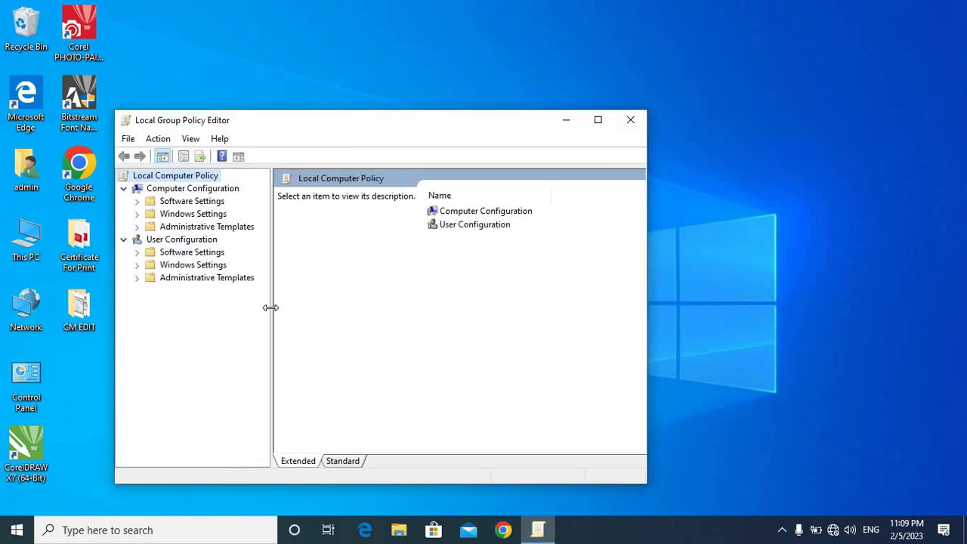
click(598, 120)
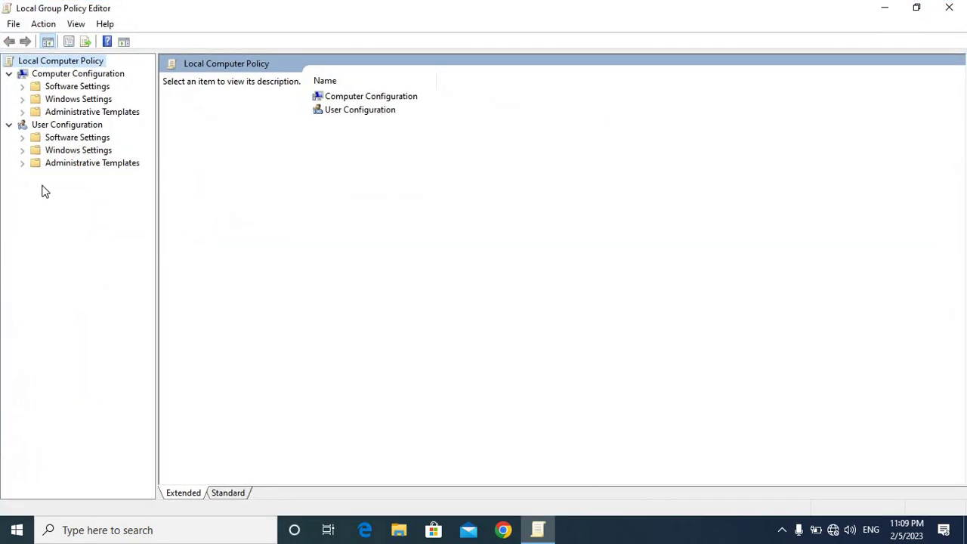
Browse to User Configuration's File Explorer policies and select 'Hide these specified drives in My Computer'
click(22, 163)
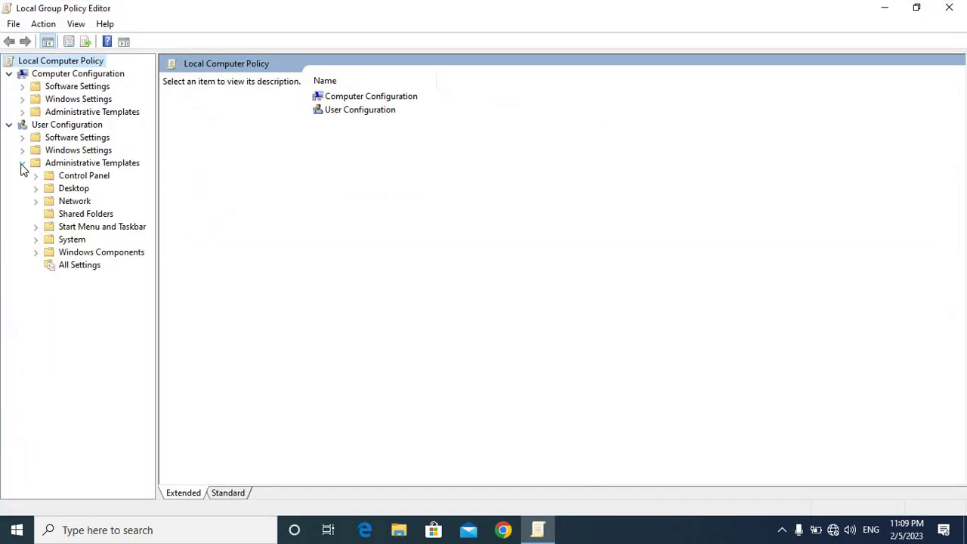
click(36, 253)
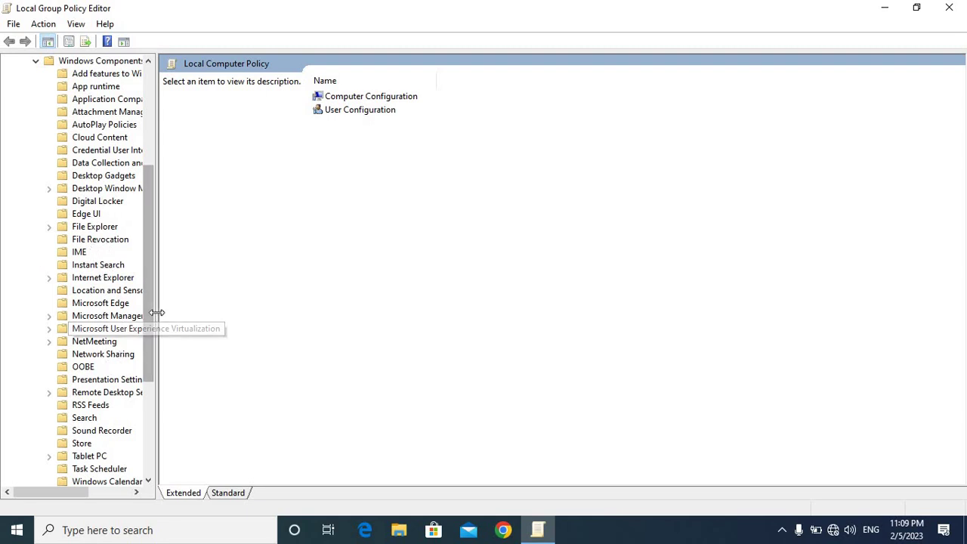
drag(157, 262, 222, 269)
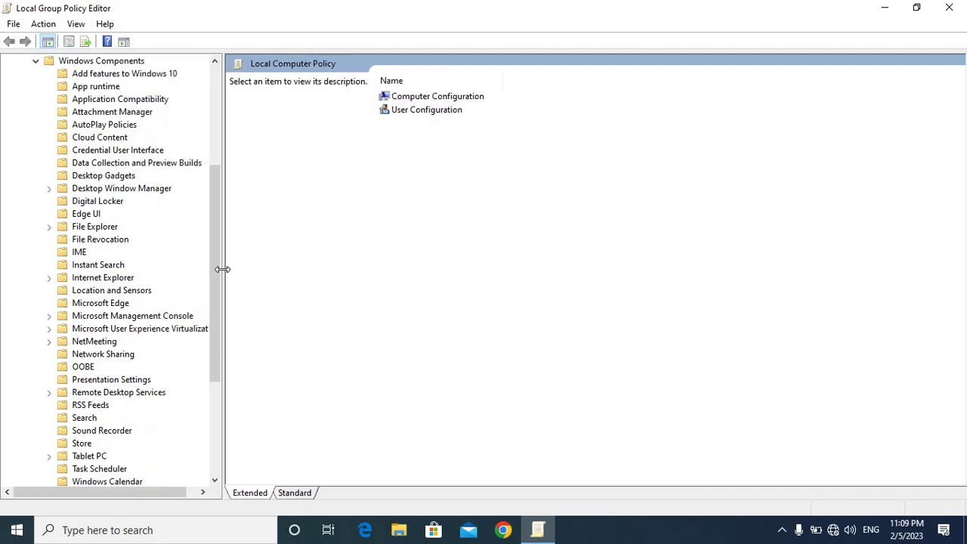
click(104, 229)
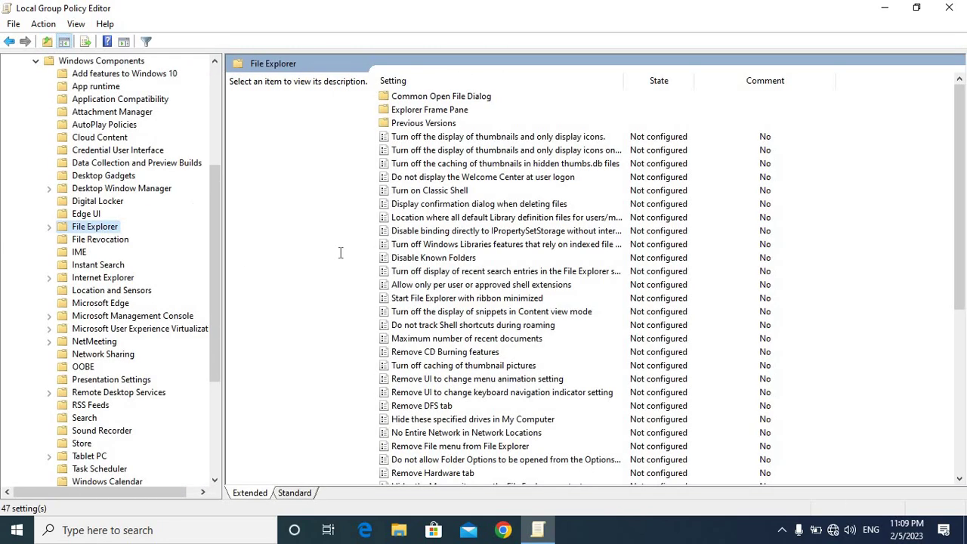
click(422, 422)
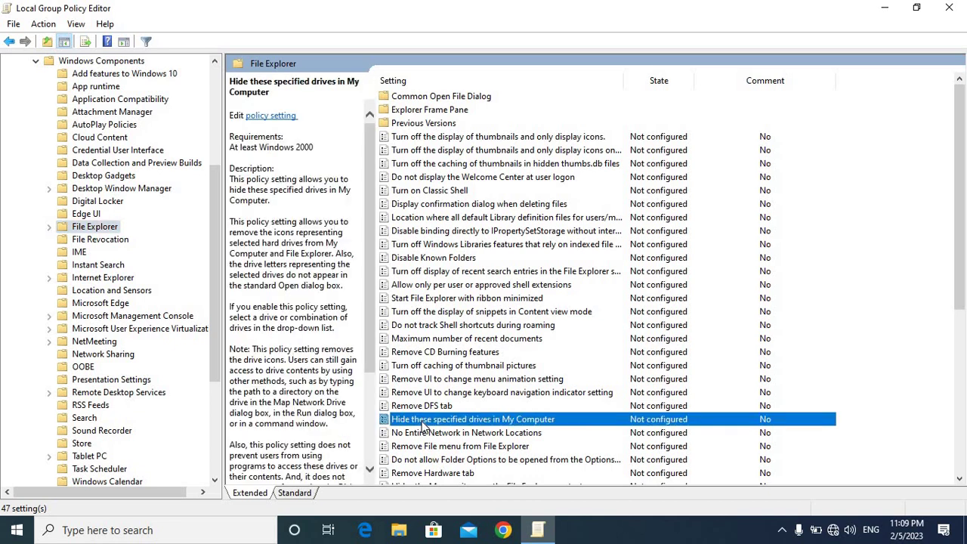
Enable 'Hide these specified drives in My Computer' with the 'Restrict D drive only' combination
double_click(514, 425)
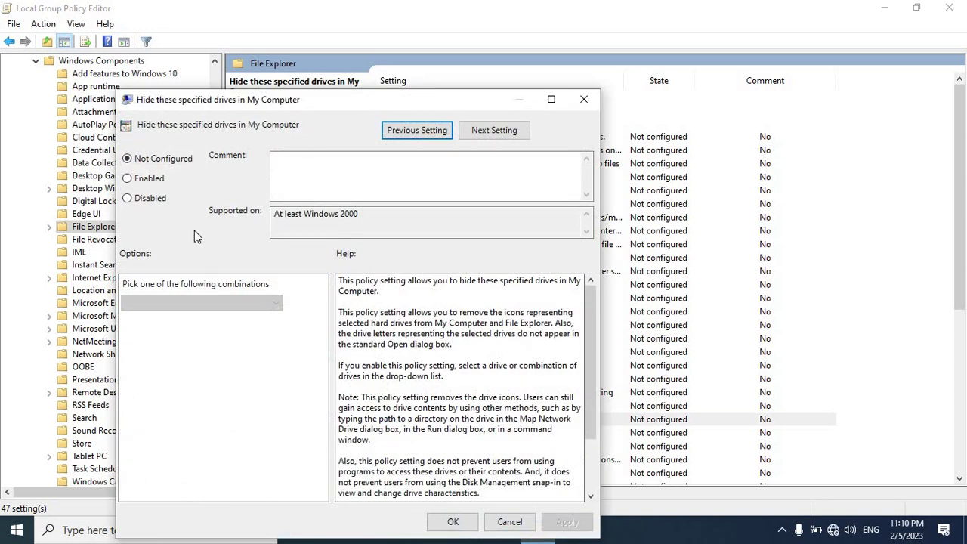
click(155, 179)
click(181, 305)
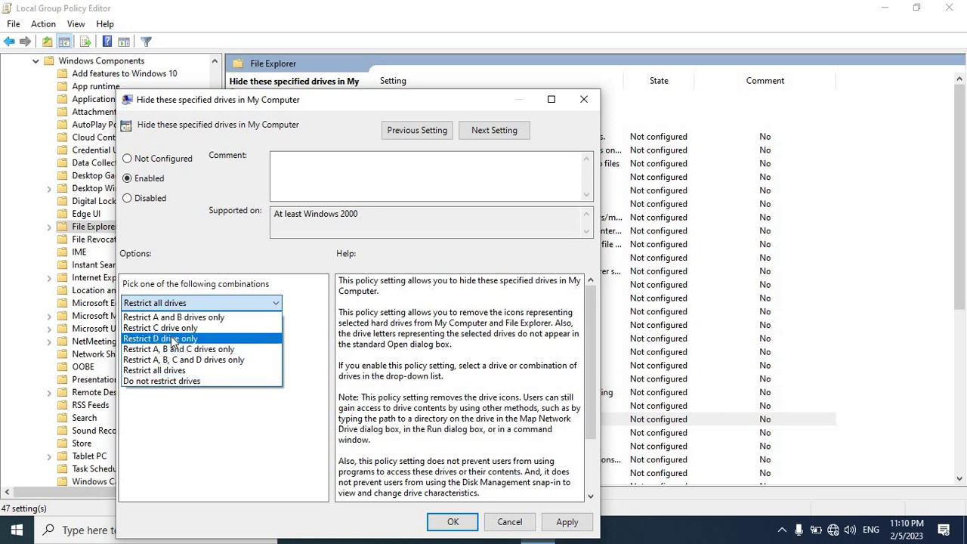
click(172, 342)
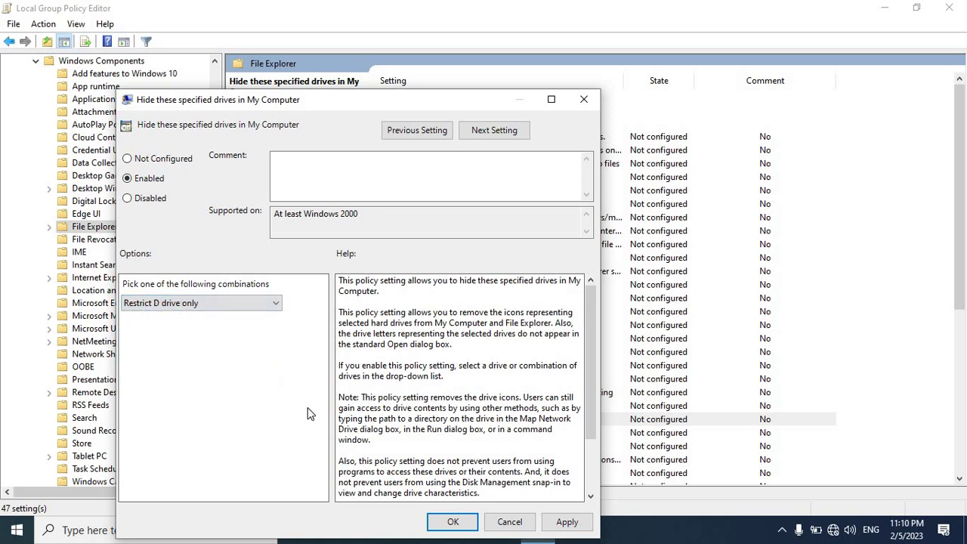
click(450, 522)
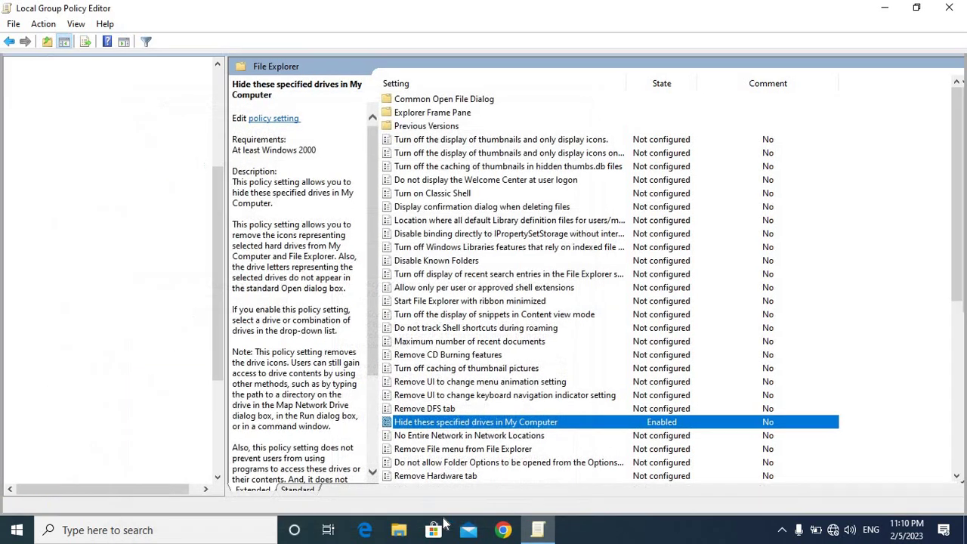
Close the policy editor, refresh the desktop twice, and confirm This PC shows only C: and E:
click(950, 8)
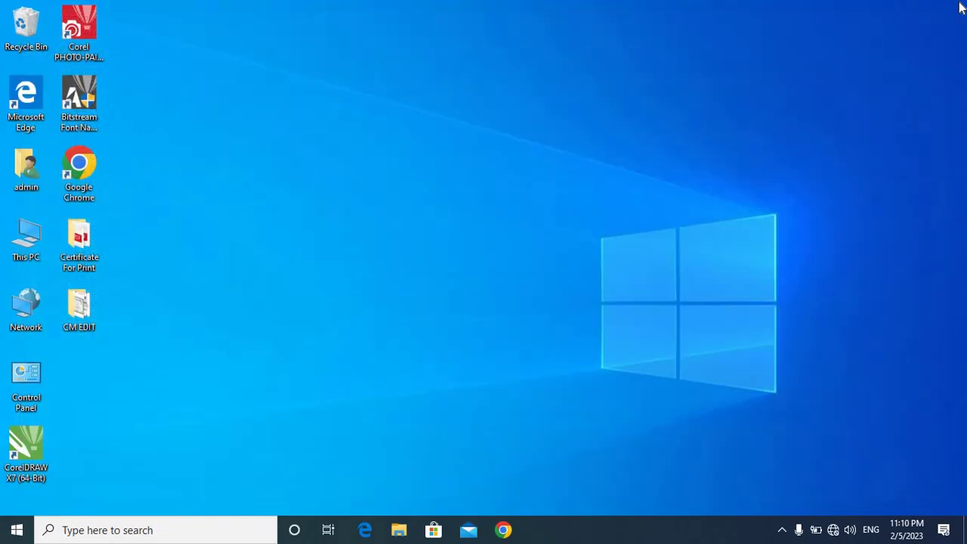
right_click(399, 130)
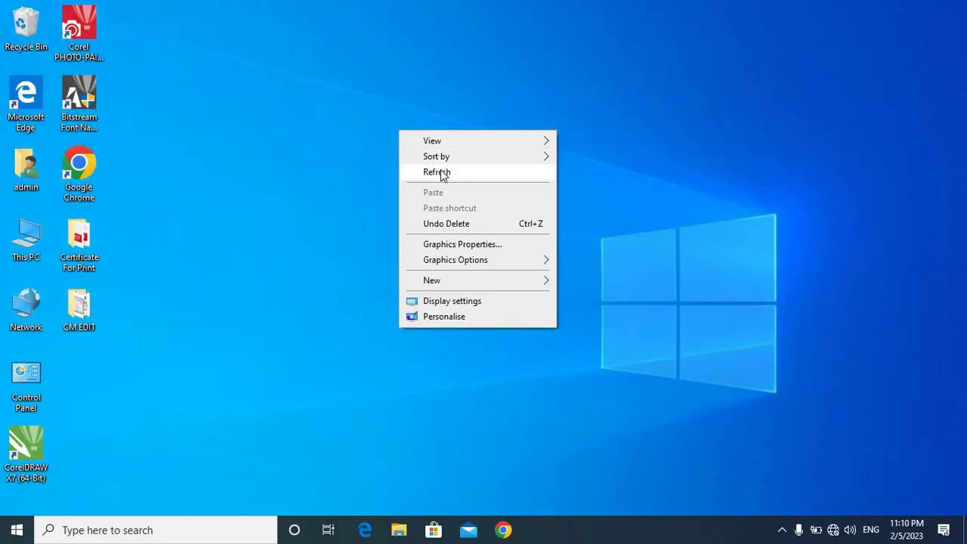
click(444, 173)
right_click(371, 137)
click(415, 183)
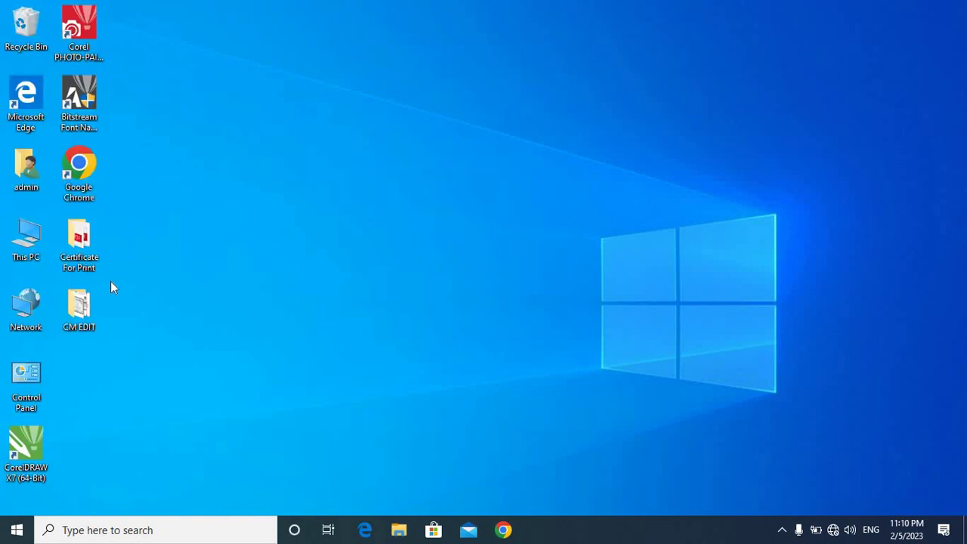
double_click(34, 255)
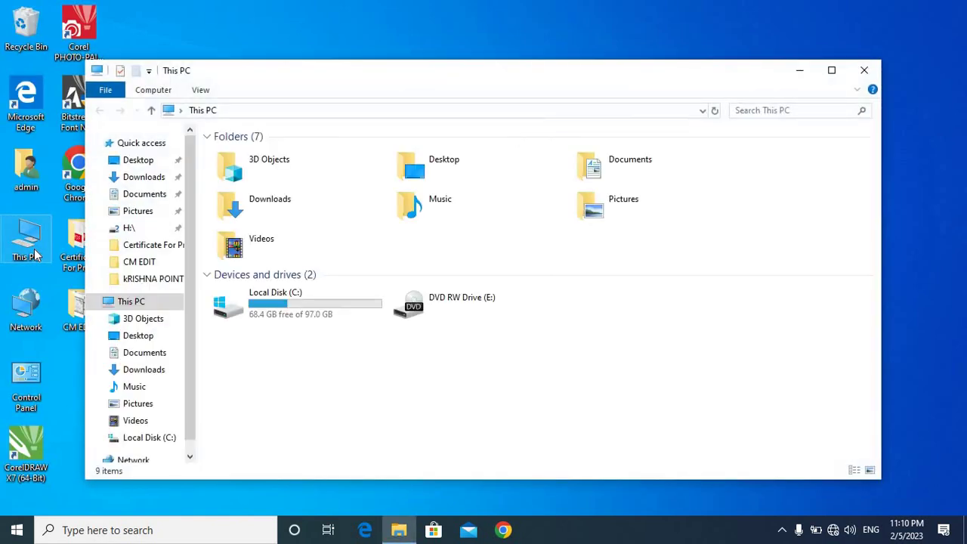